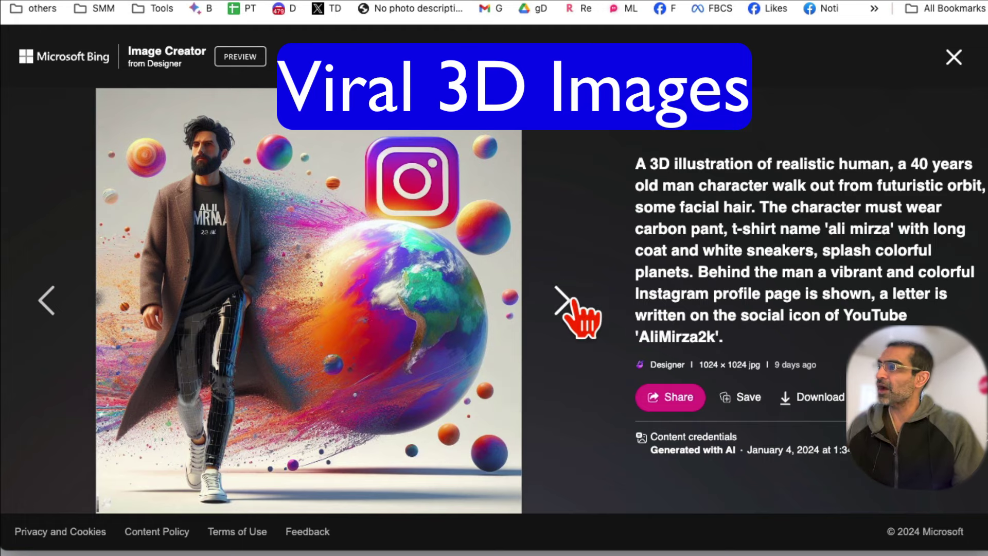
Step forward and back through the 3D man-with-Instagram generations in the image viewer
{"action": "left_click", "coordinate": [568, 299]}
{"action": "left_click", "coordinate": [569, 301]}
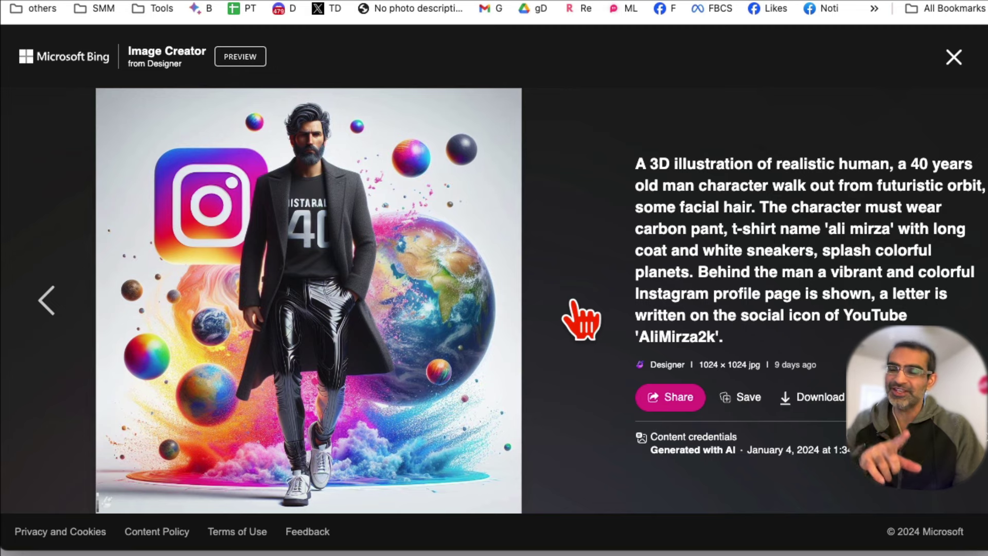
{"action": "left_click", "coordinate": [56, 300]}
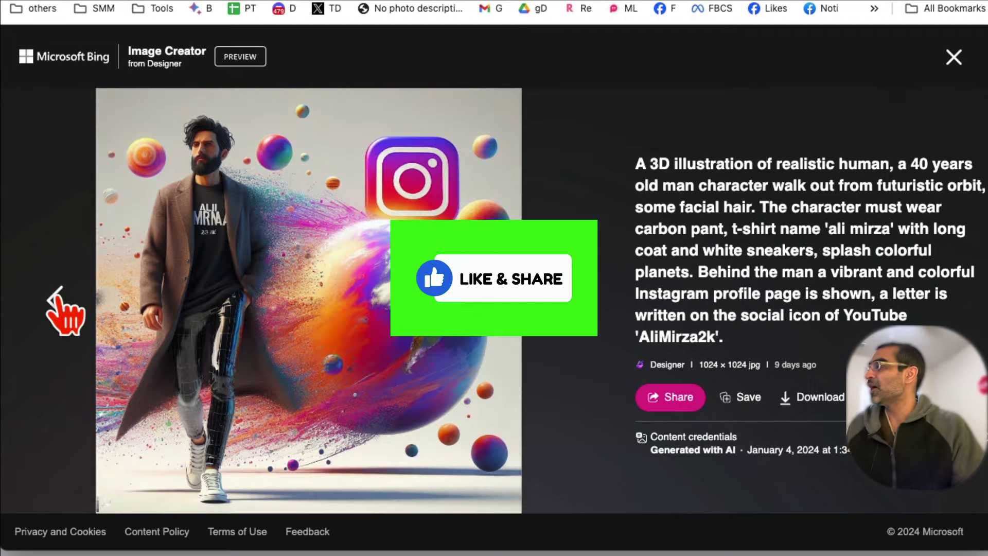
{"action": "left_click", "coordinate": [54, 297]}
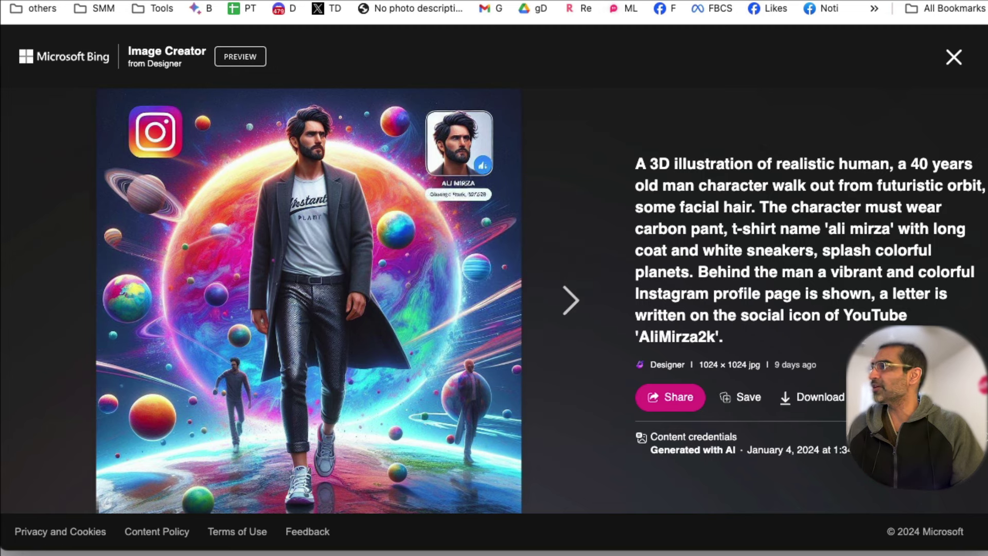
Search Google for 'bing image creator' in a new tab and open the Image Creator result
{"action": "key", "text": "ctrl+t"}
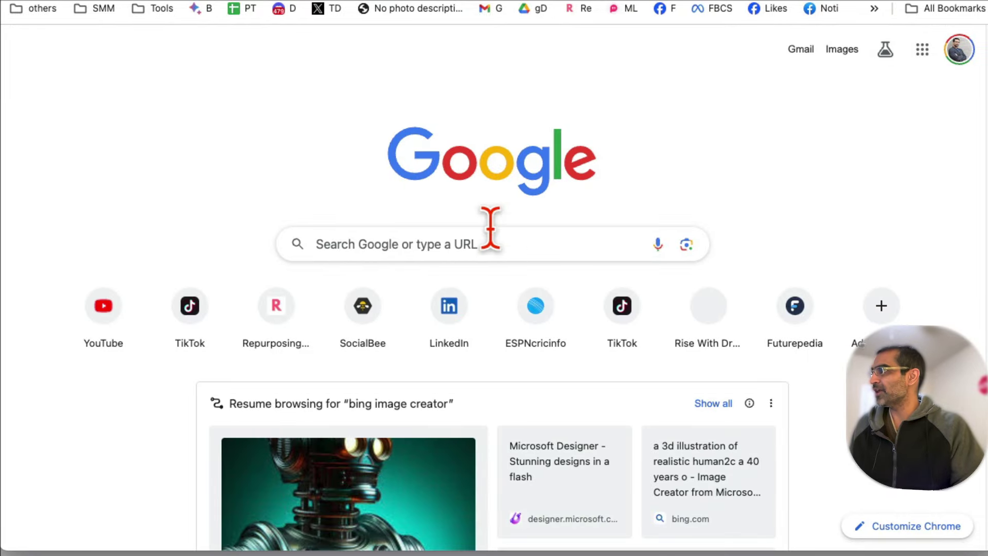
{"action": "left_click", "coordinate": [483, 241]}
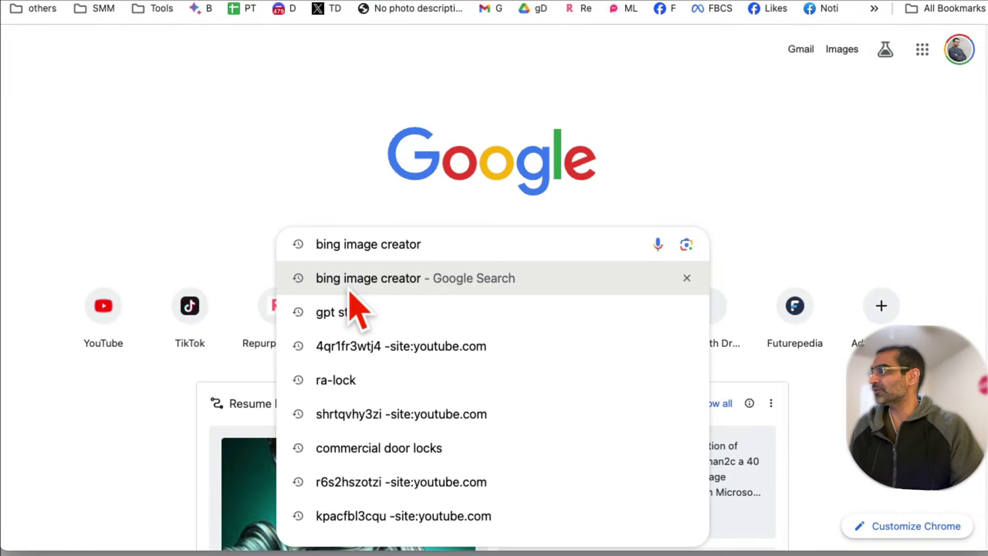
{"action": "left_click", "coordinate": [456, 277]}
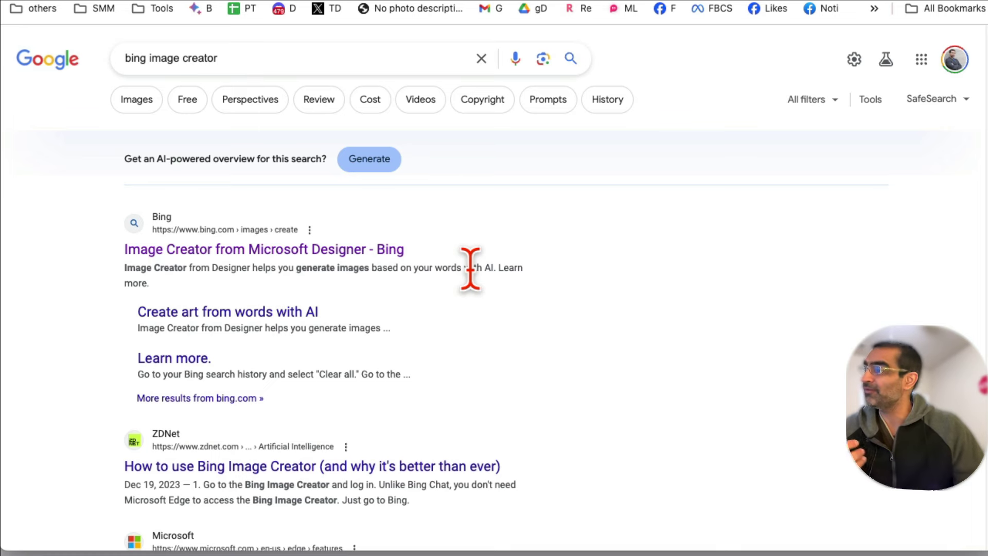
{"action": "left_click", "coordinate": [363, 258]}
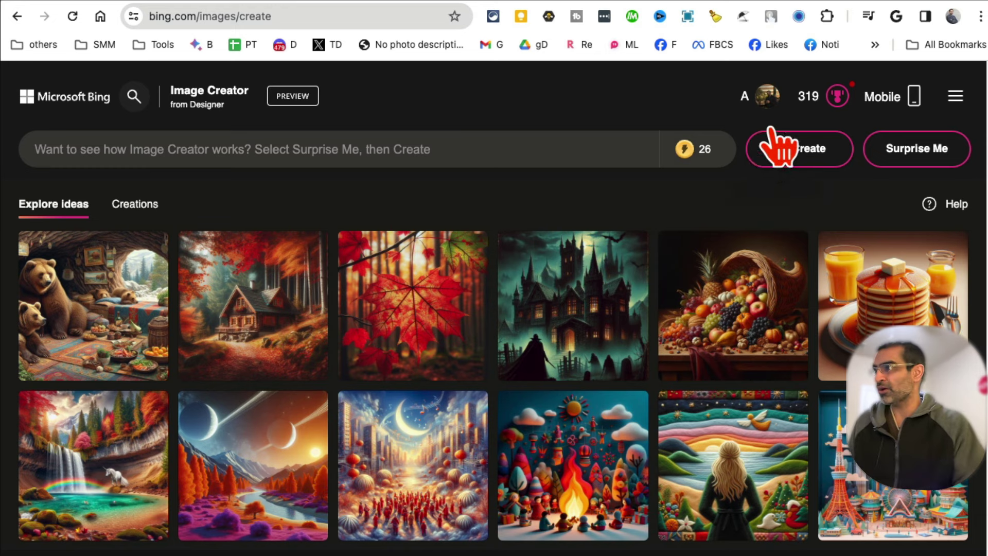
Place the cursor in the Image Creator prompt text field
{"action": "left_click", "coordinate": [258, 147]}
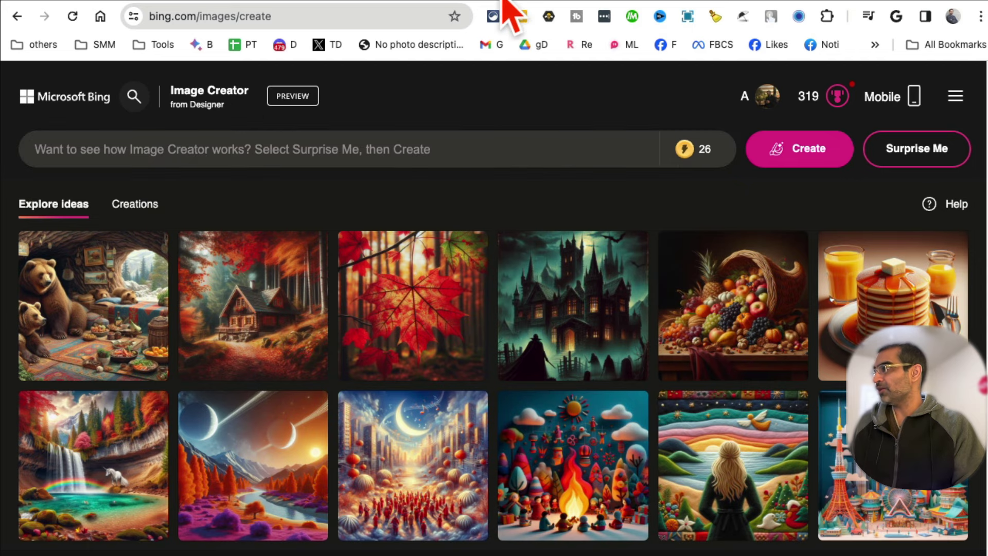
Review the first notepad prompt, highlighting 'ali mirza', the coat and sneakers, AliMirza2k and 'youtube'
{"action": "key", "text": "ctrl+Tab"}
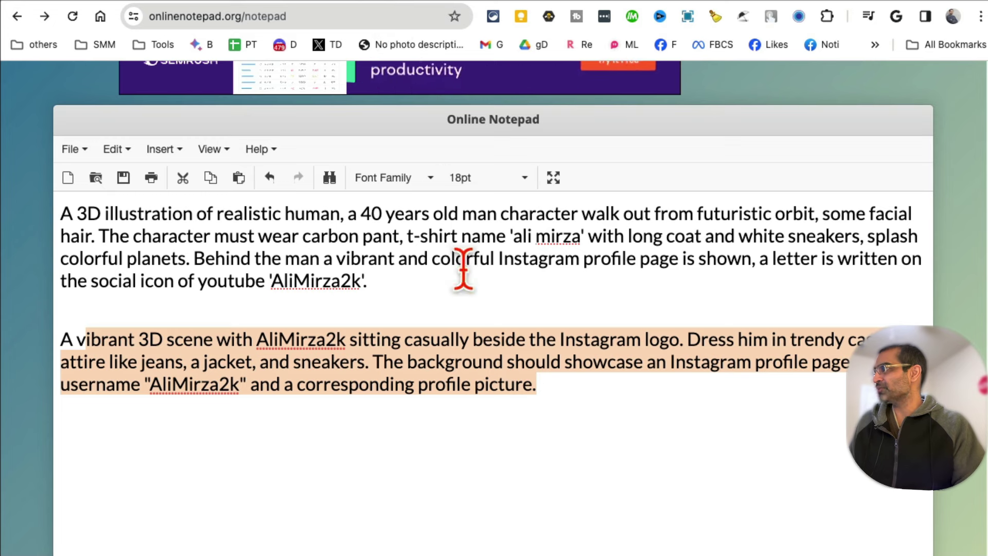
{"action": "left_click_drag", "start_coordinate": [452, 286], "coordinate": [84, 208]}
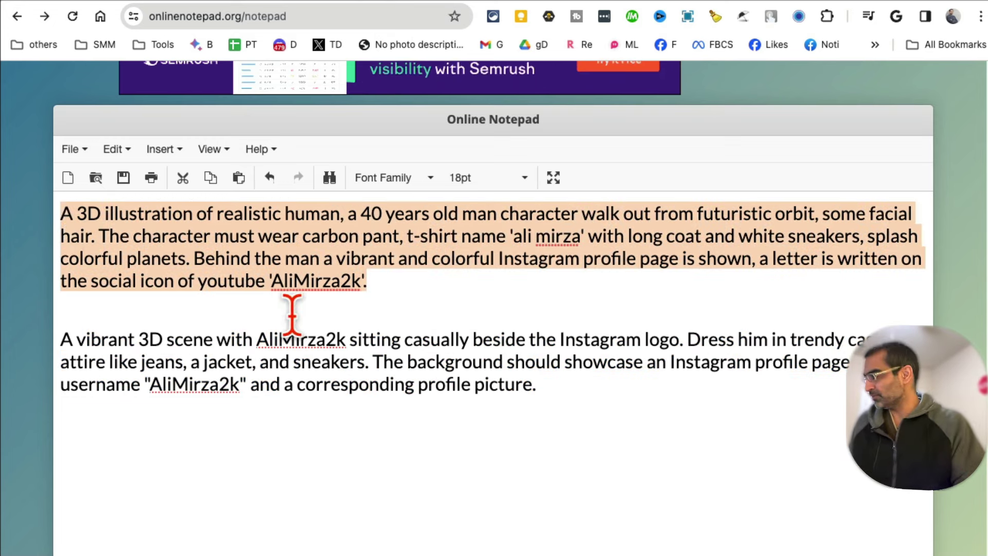
{"action": "left_click", "coordinate": [336, 314]}
{"action": "left_click_drag", "start_coordinate": [374, 282], "coordinate": [31, 213]}
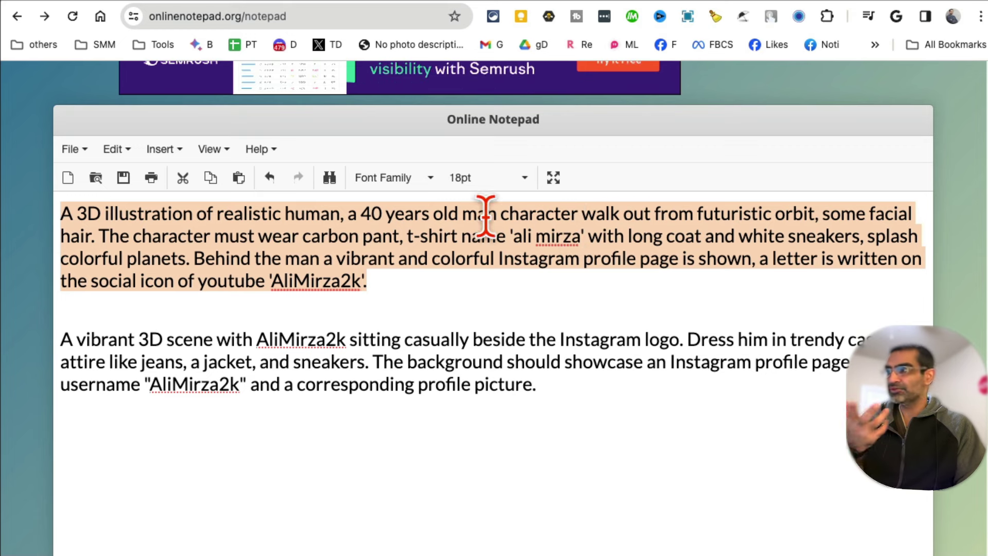
{"action": "left_click", "coordinate": [713, 236]}
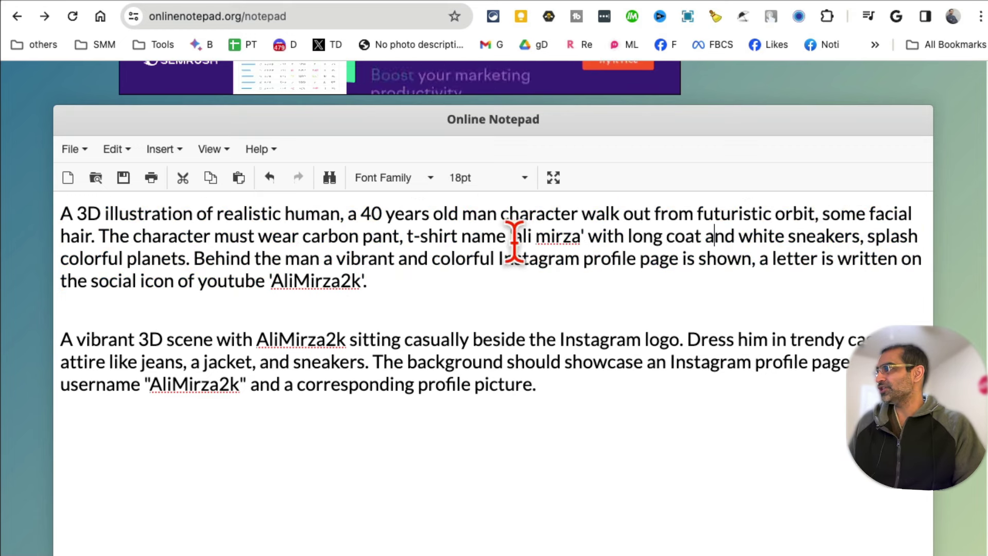
{"action": "left_click_drag", "start_coordinate": [580, 235], "coordinate": [508, 236]}
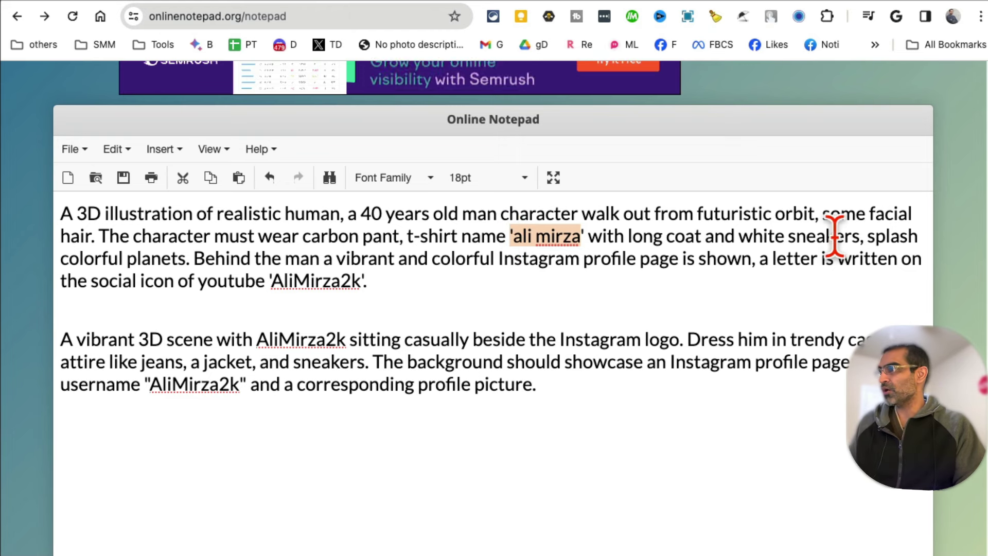
{"action": "left_click_drag", "start_coordinate": [851, 235], "coordinate": [591, 235]}
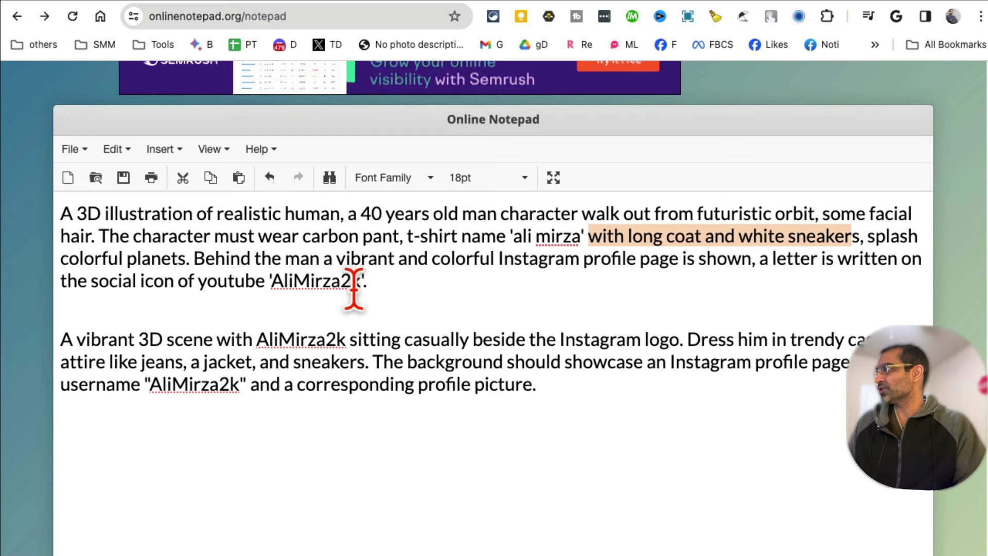
{"action": "left_click_drag", "start_coordinate": [360, 281], "coordinate": [265, 282]}
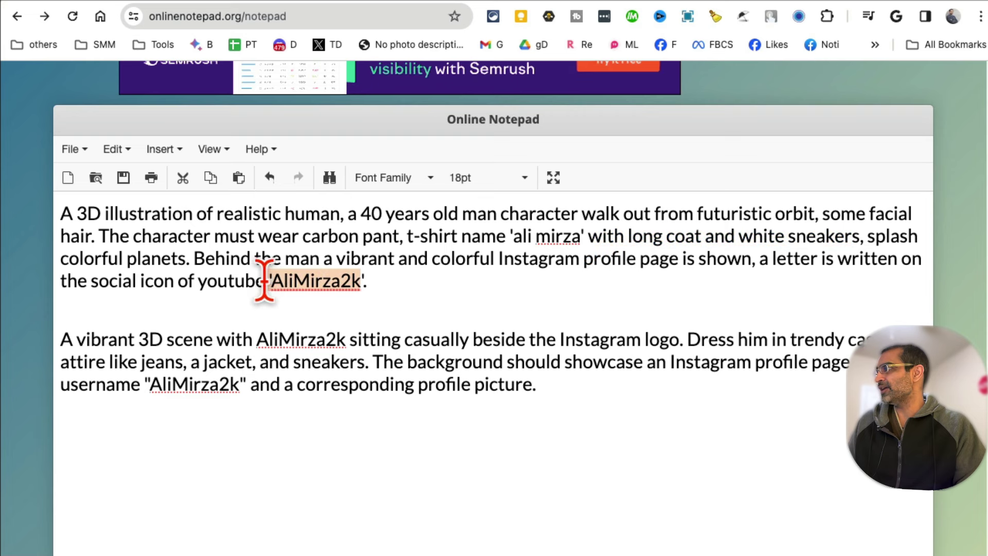
{"action": "double_click", "coordinate": [211, 279]}
{"action": "type", "text": "is"}
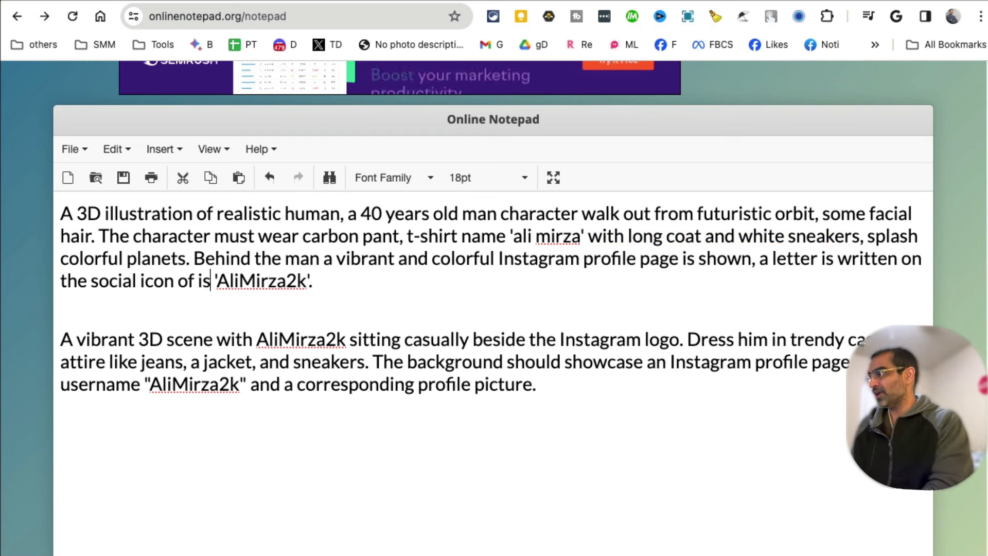
{"action": "type", "text": "tag"}
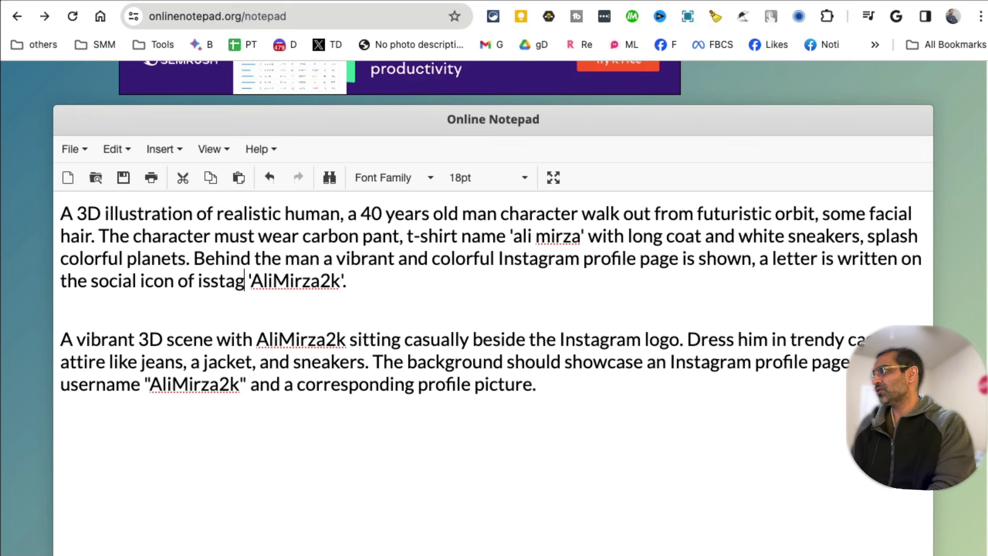
{"action": "type", "text": "agram"}
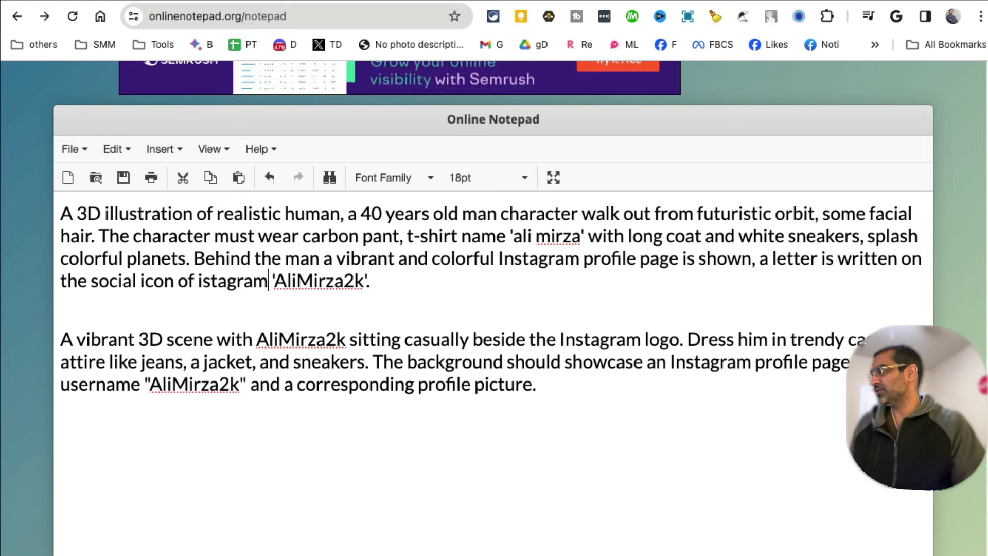
Select and copy the revised first prompt paragraph
{"action": "left_click_drag", "start_coordinate": [420, 283], "coordinate": [49, 220]}
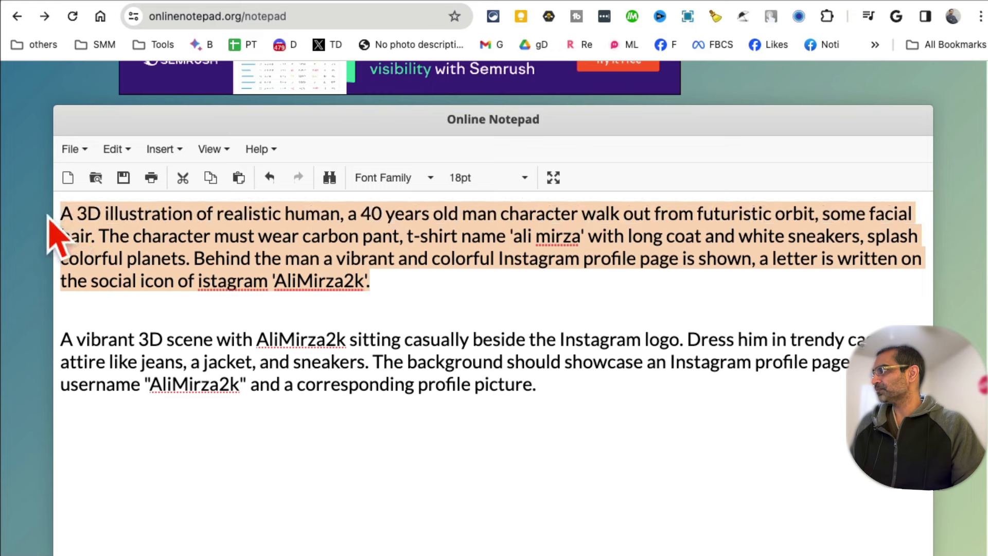
{"action": "right_click", "coordinate": [232, 274]}
{"action": "left_click", "coordinate": [261, 261]}
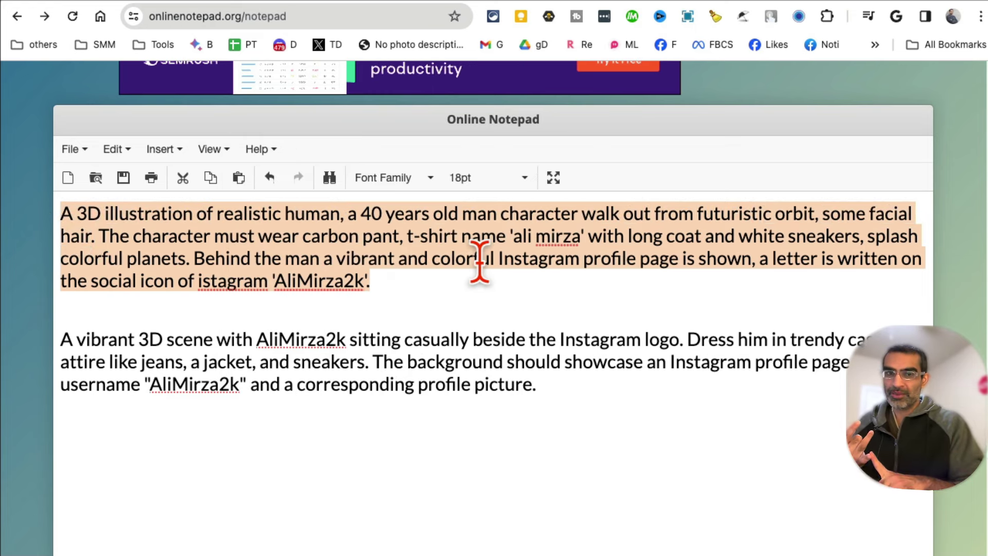
{"action": "left_click", "coordinate": [241, 279]}
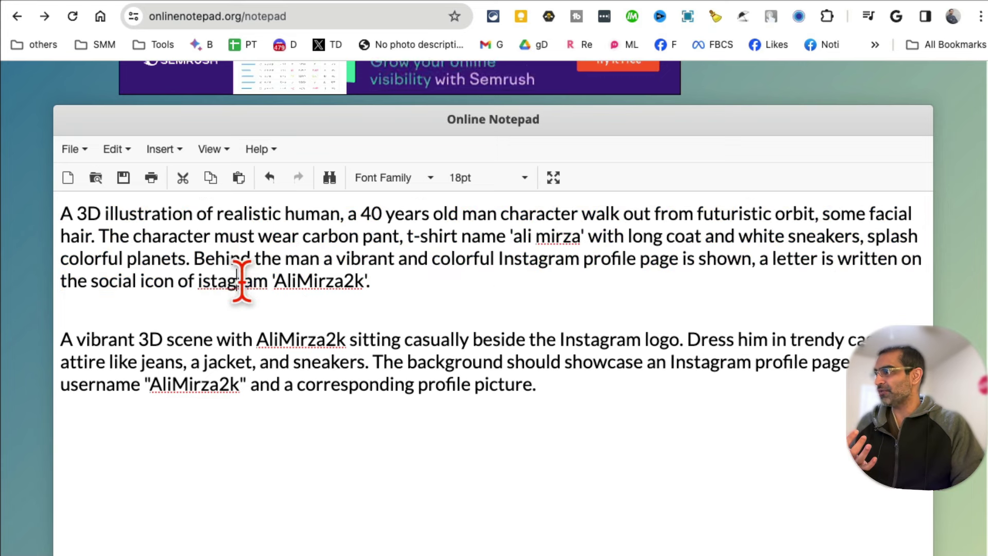
Fix 'istagram' to 'instagram' and select the whole first paragraph
{"action": "left_click", "coordinate": [219, 280]}
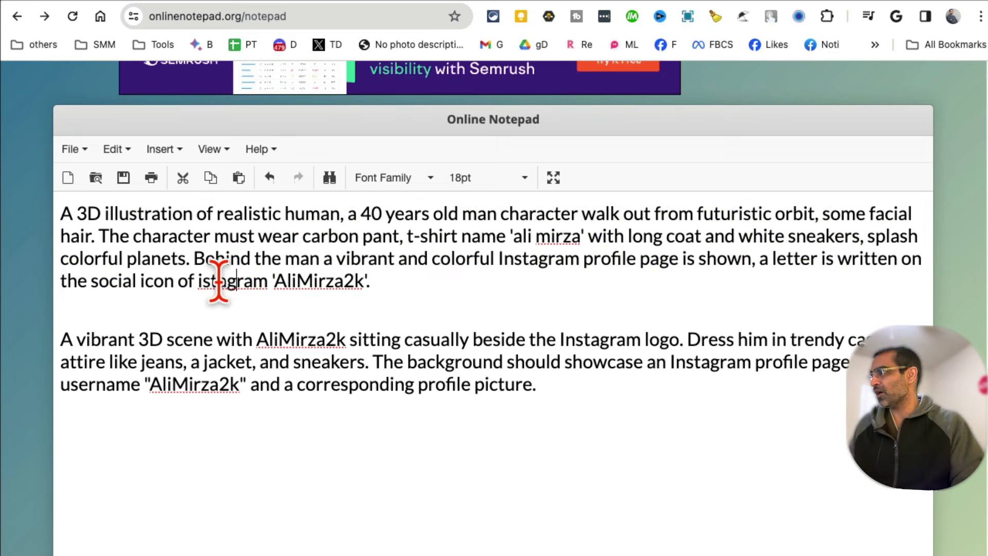
{"action": "left_click", "coordinate": [202, 279]}
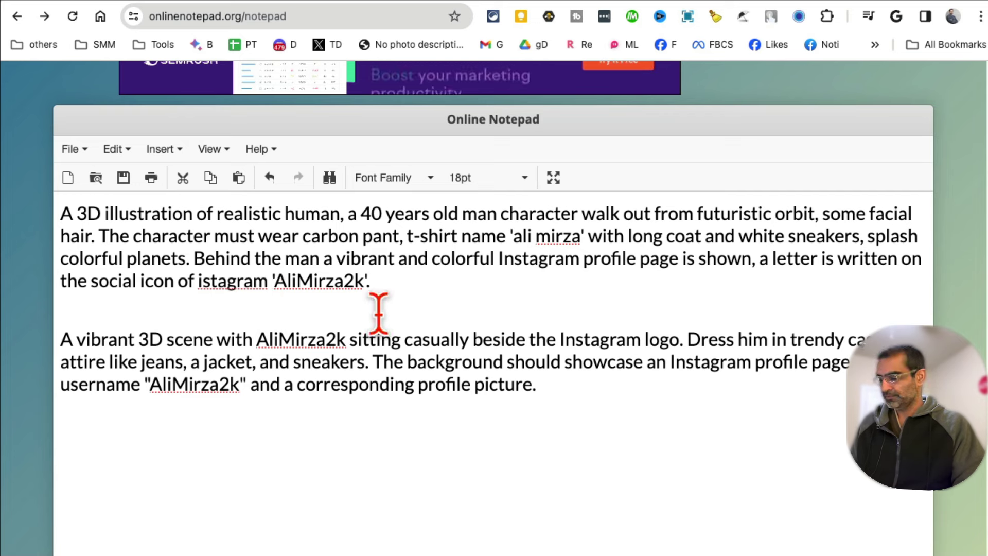
{"action": "type", "text": "n"}
{"action": "left_click_drag", "start_coordinate": [386, 282], "coordinate": [56, 220]}
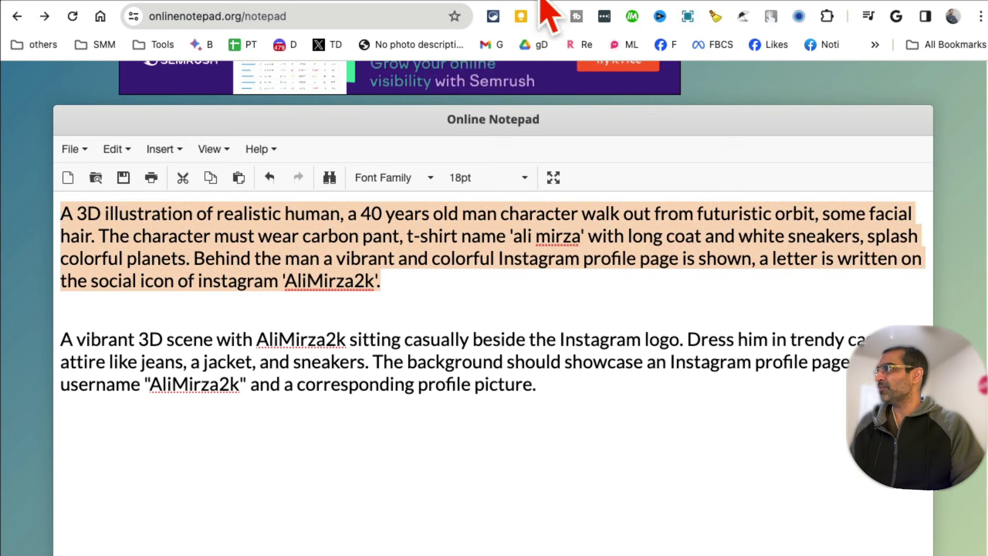
Paste the bearded-man-among-planets prompt into Bing Image Creator and create the images
{"action": "left_click", "coordinate": [650, 3]}
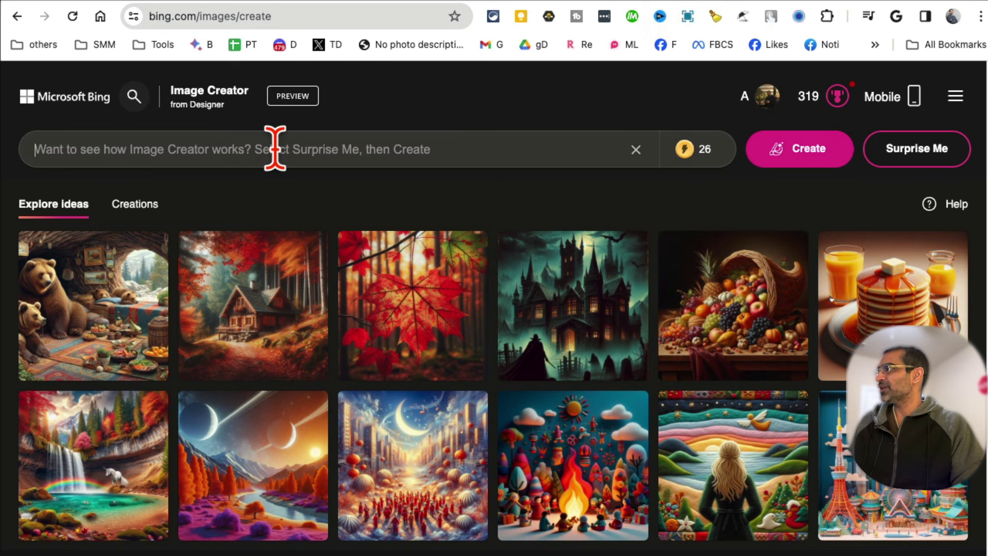
{"action": "key", "text": "super+v"}
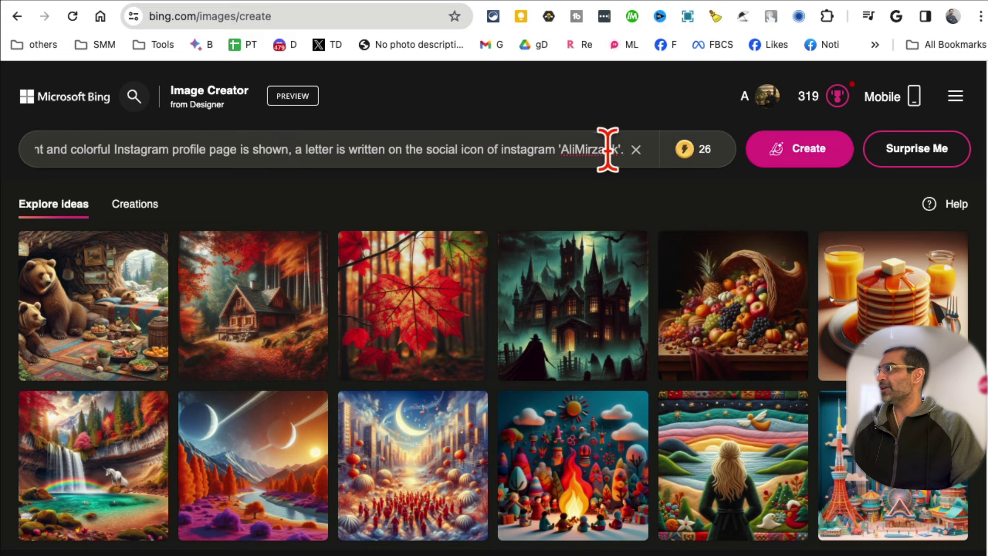
{"action": "left_click", "coordinate": [801, 153]}
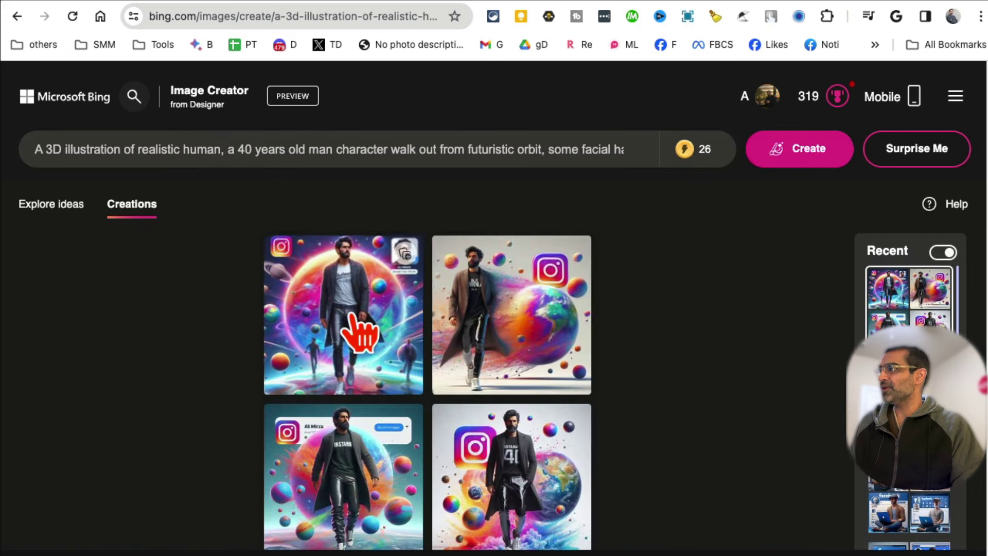
Page forward and back through the man-among-planets images, then close the viewer
{"action": "left_click", "coordinate": [360, 332]}
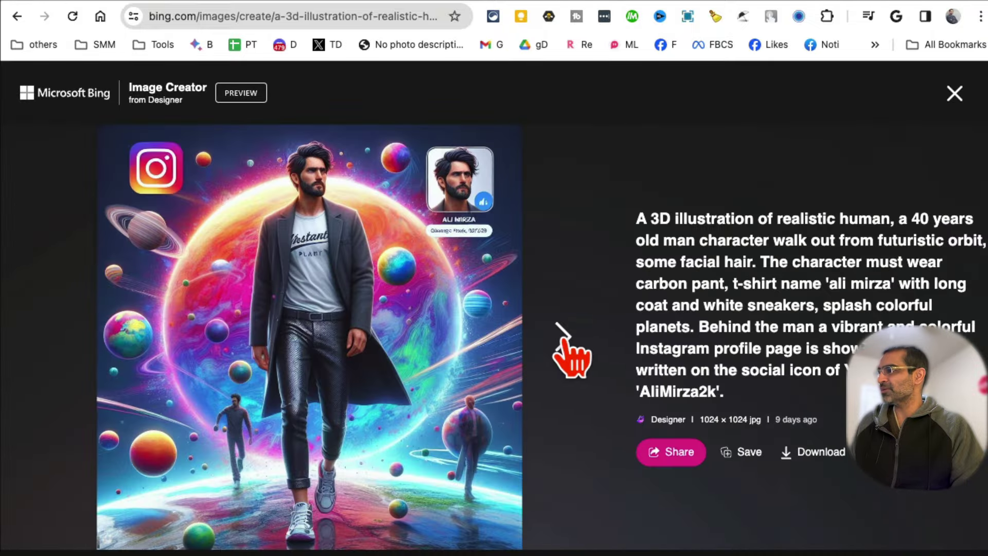
{"action": "left_click", "coordinate": [565, 340]}
{"action": "left_click", "coordinate": [562, 341]}
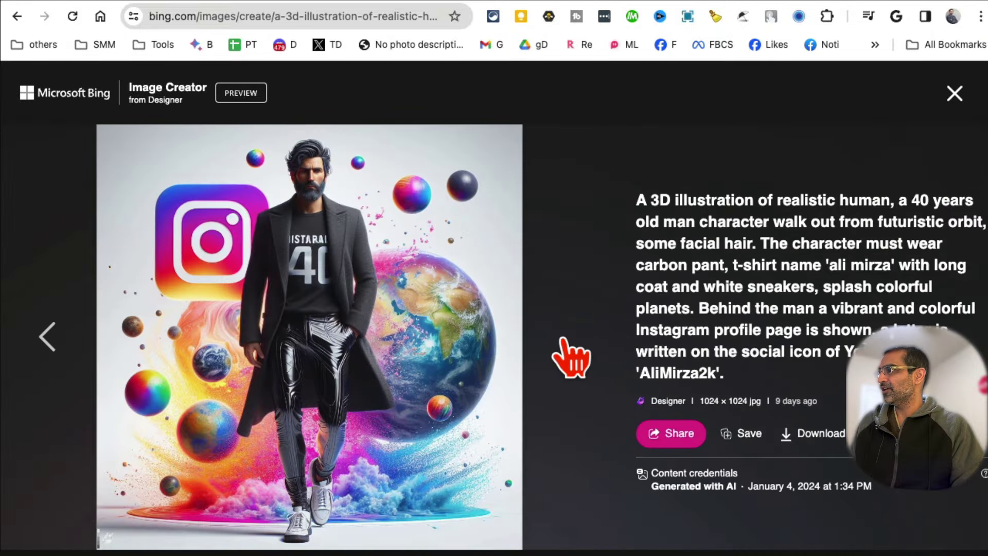
{"action": "left_click", "coordinate": [55, 331]}
{"action": "left_click", "coordinate": [55, 331]}
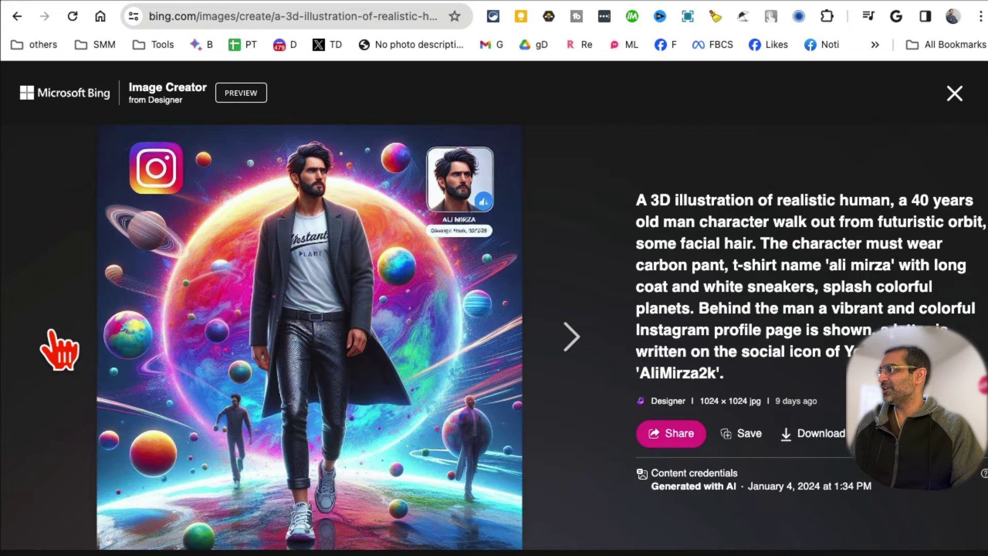
{"action": "left_click", "coordinate": [957, 91]}
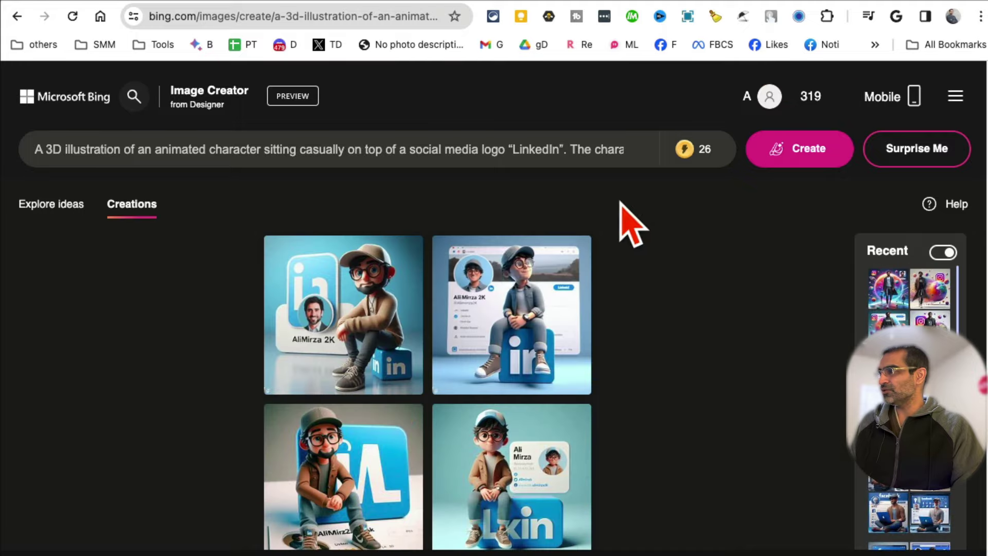
{"action": "scroll", "coordinate": [734, 375], "scroll_direction": "down", "scroll_amount": 2}
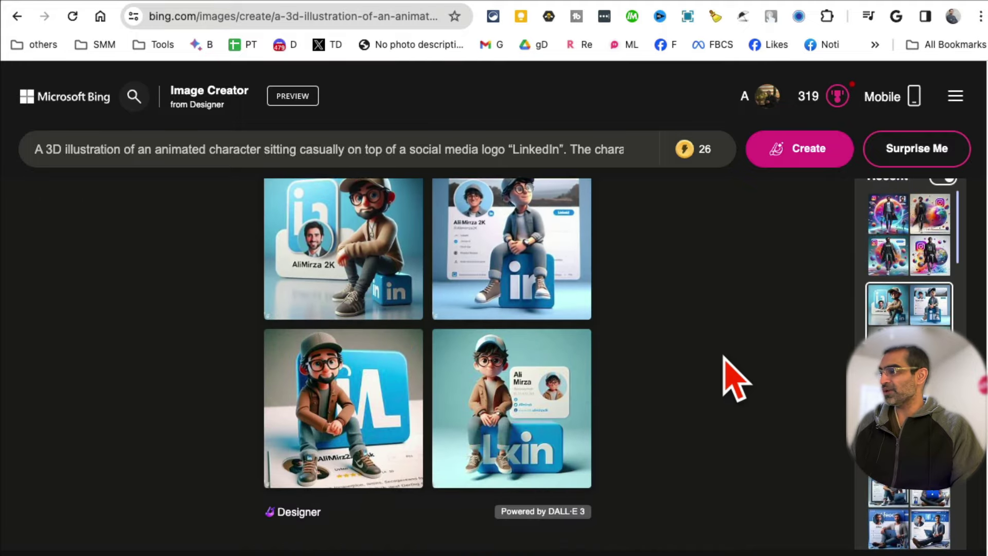
{"action": "scroll", "coordinate": [733, 375], "scroll_direction": "down", "scroll_amount": 2}
{"action": "scroll", "coordinate": [910, 255], "scroll_direction": "down", "scroll_amount": 2}
{"action": "scroll", "coordinate": [909, 255], "scroll_direction": "down", "scroll_amount": 2}
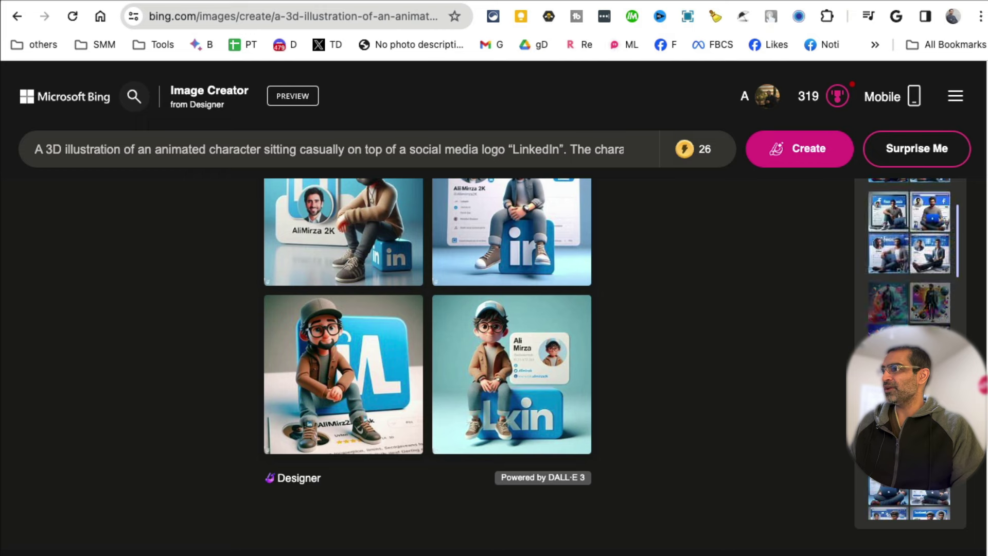
{"action": "scroll", "coordinate": [909, 255], "scroll_direction": "down", "scroll_amount": 2}
{"action": "scroll", "coordinate": [909, 255], "scroll_direction": "down", "scroll_amount": 2}
{"action": "scroll", "coordinate": [909, 256], "scroll_direction": "down", "scroll_amount": 1}
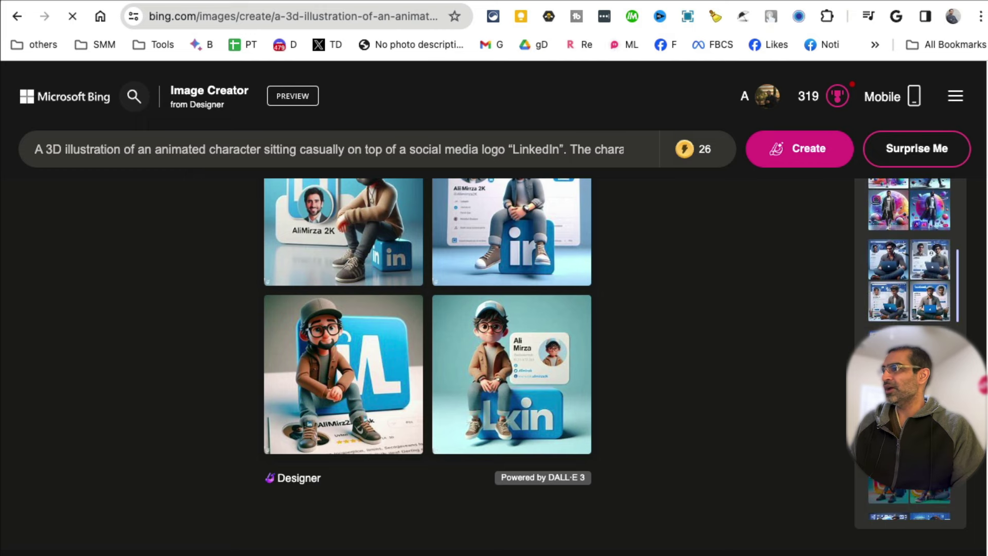
{"action": "left_click", "coordinate": [547, 340]}
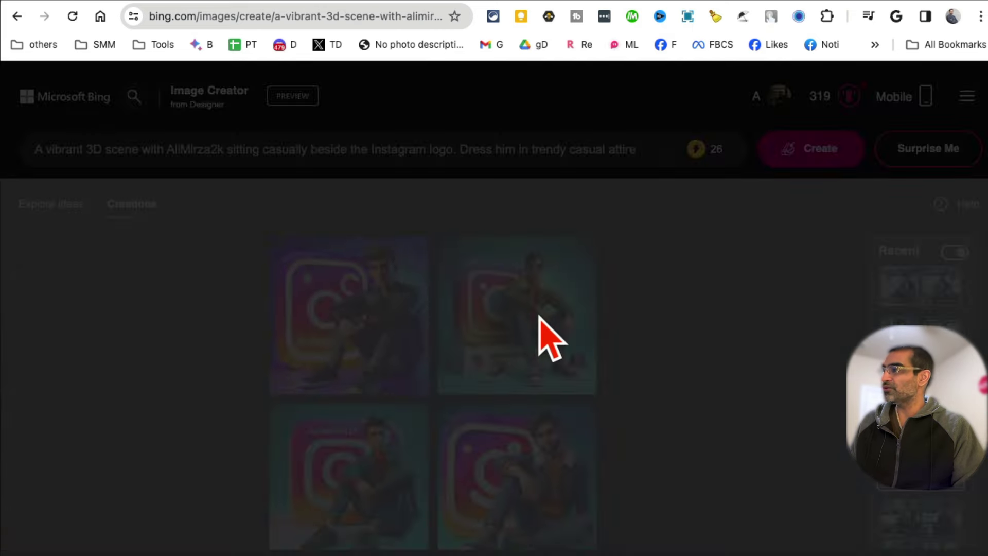
{"action": "left_click", "coordinate": [568, 349]}
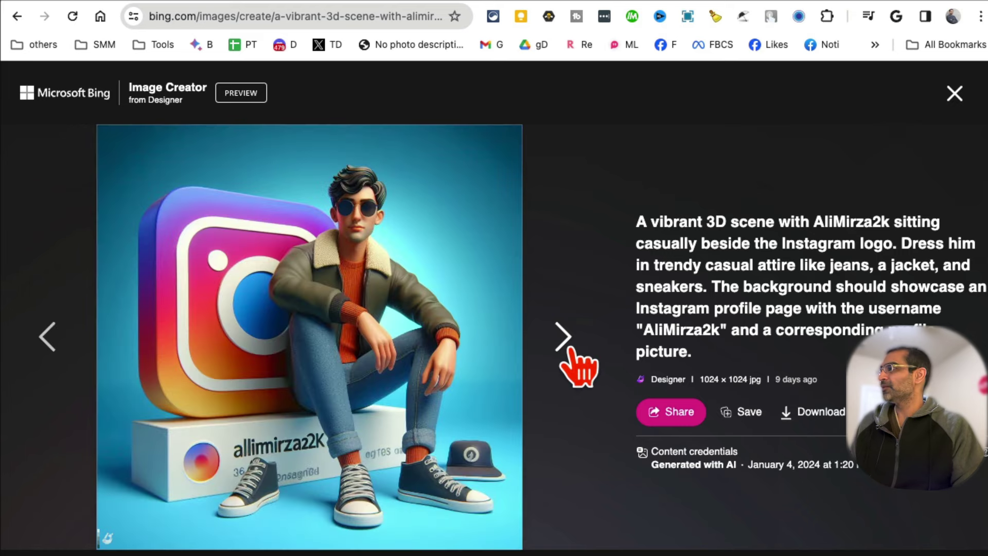
{"action": "left_click", "coordinate": [569, 348]}
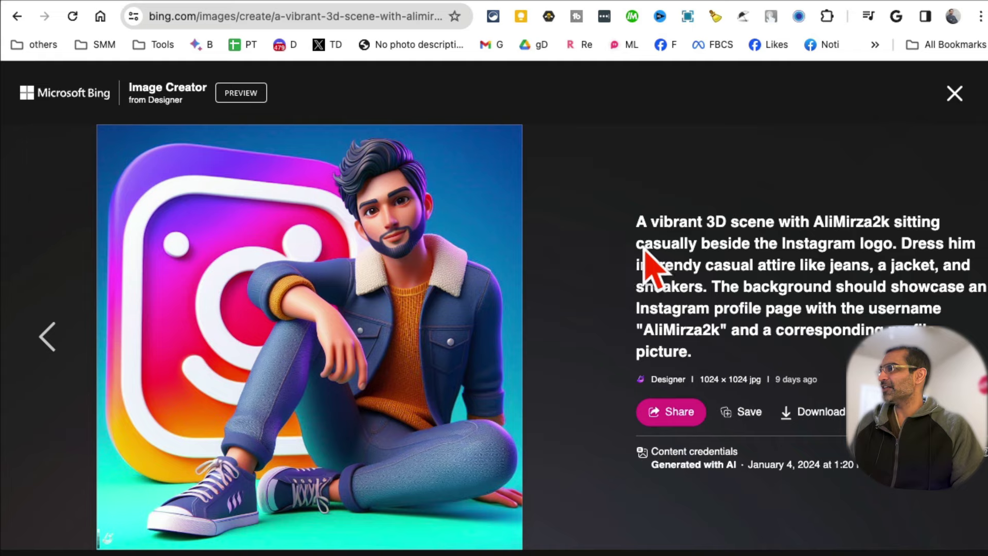
{"action": "left_click_drag", "start_coordinate": [705, 353], "coordinate": [638, 221]}
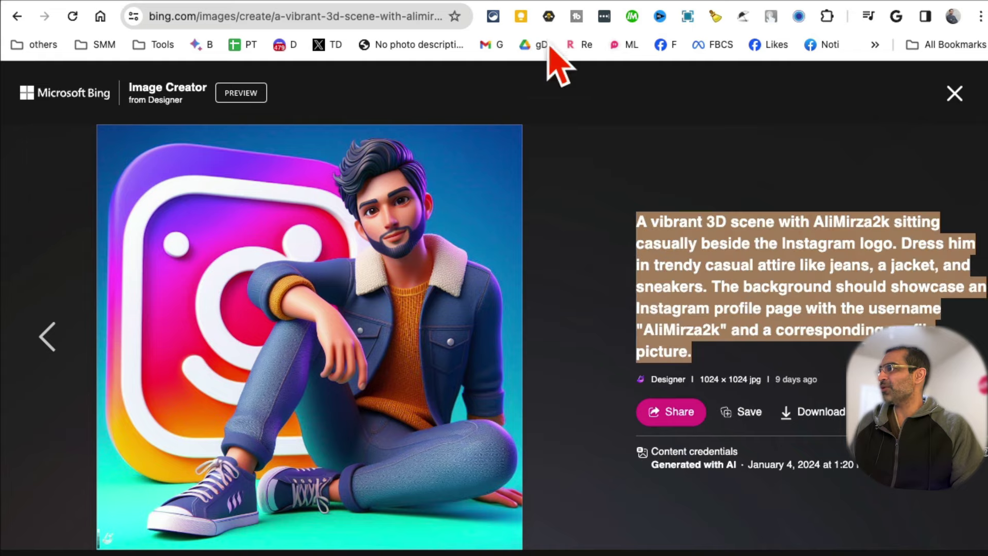
{"action": "key", "text": "Left"}
{"action": "key", "text": "Left"}
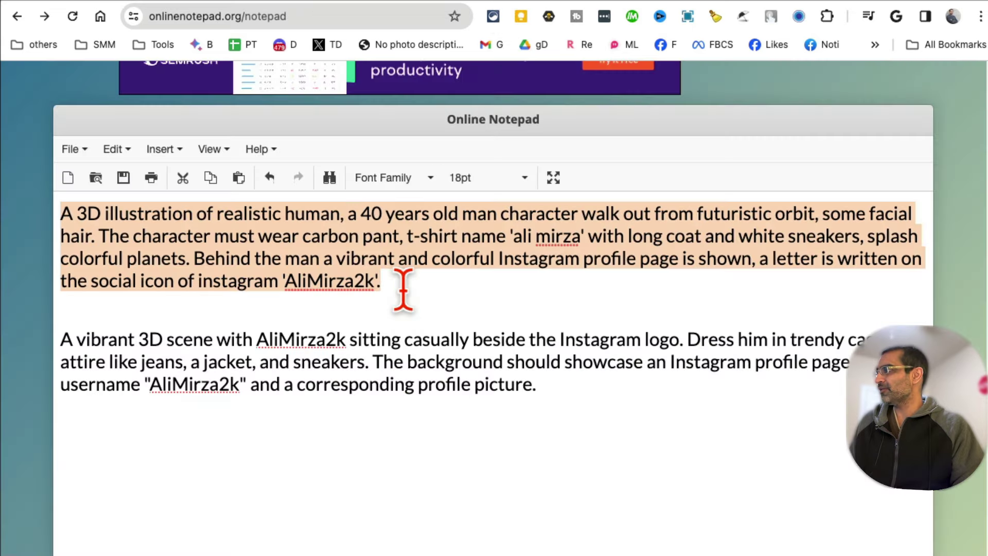
{"action": "left_click_drag", "start_coordinate": [551, 403], "coordinate": [48, 363]}
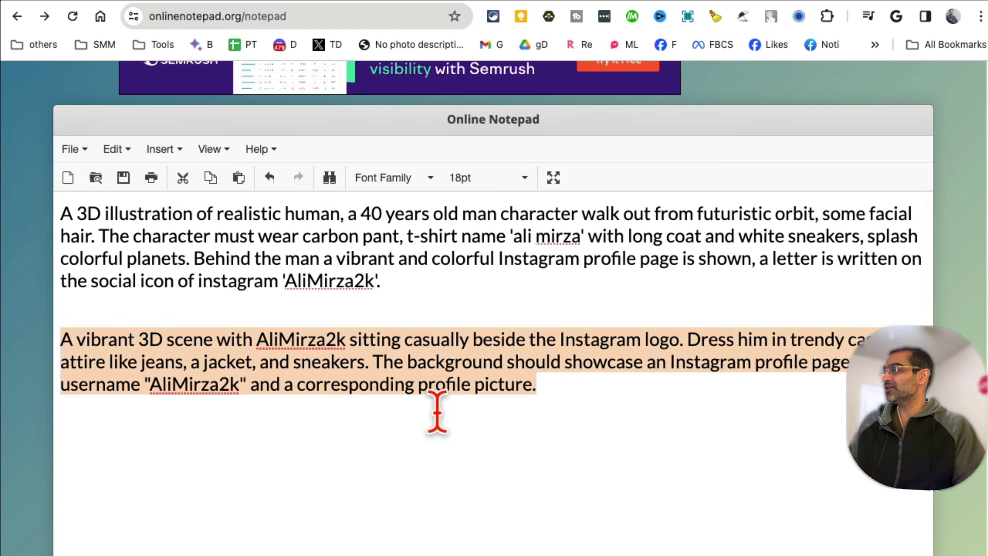
{"action": "left_click", "coordinate": [230, 422]}
{"action": "double_click", "coordinate": [187, 384]}
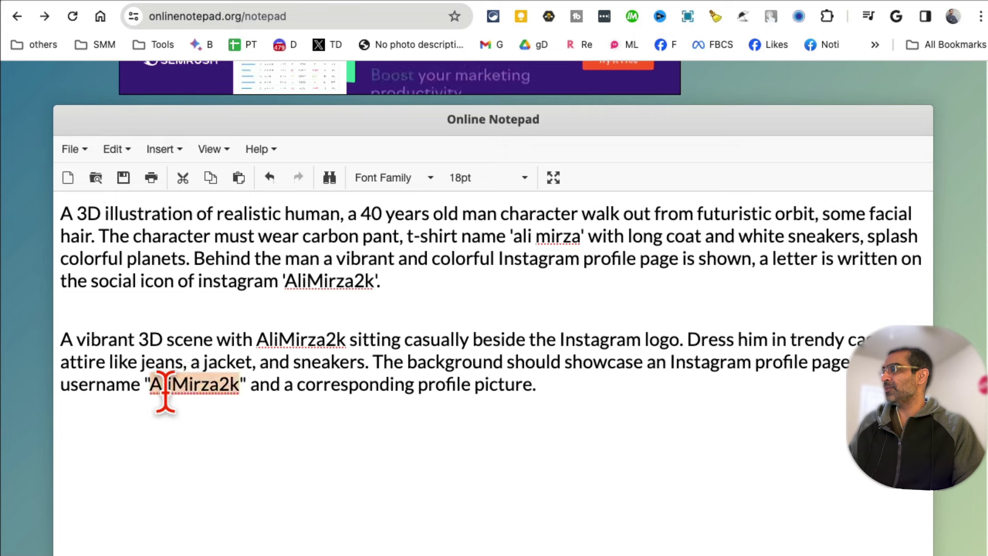
{"action": "left_click", "coordinate": [480, 2]}
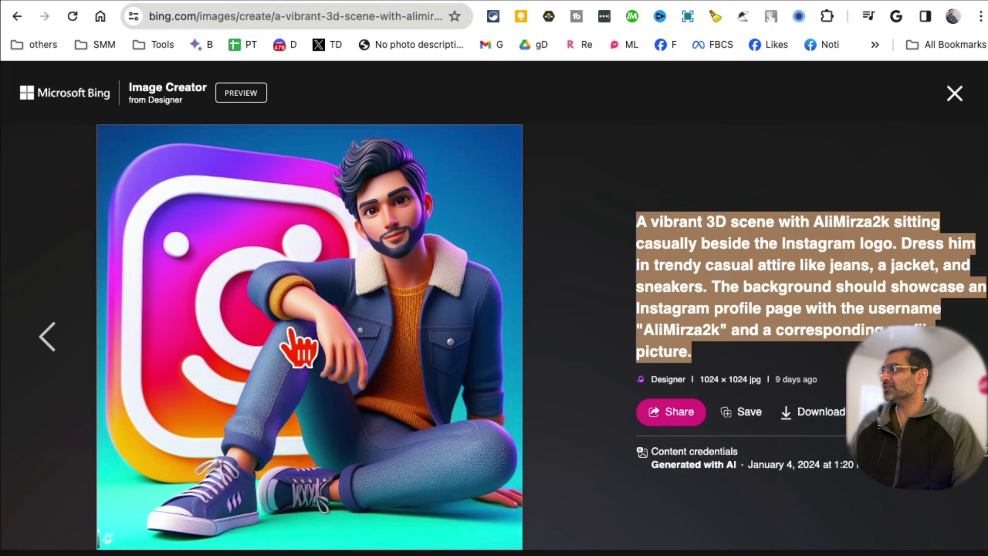
Step back and forth through the AliMirza2k renders, then close the enlarged viewer
{"action": "left_click", "coordinate": [47, 335]}
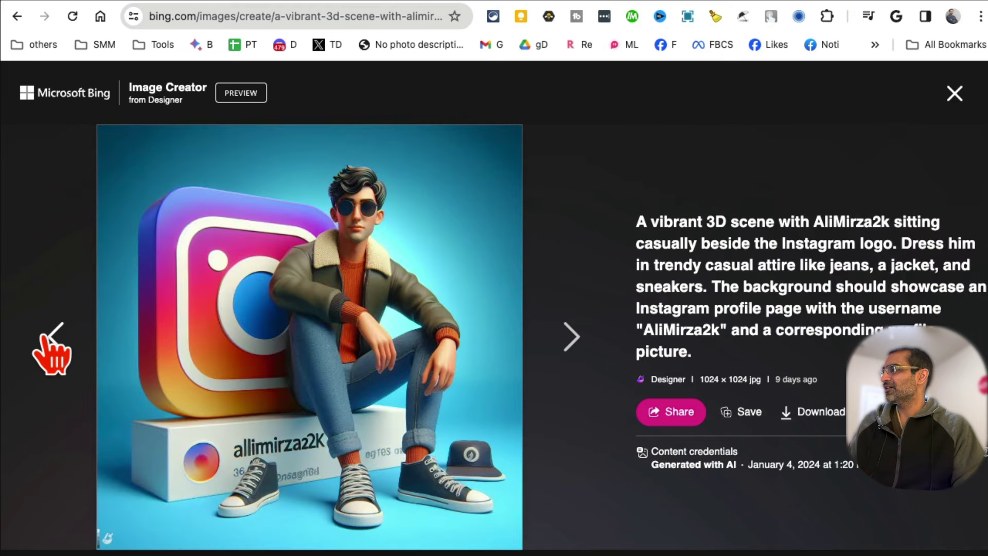
{"action": "left_click", "coordinate": [46, 339]}
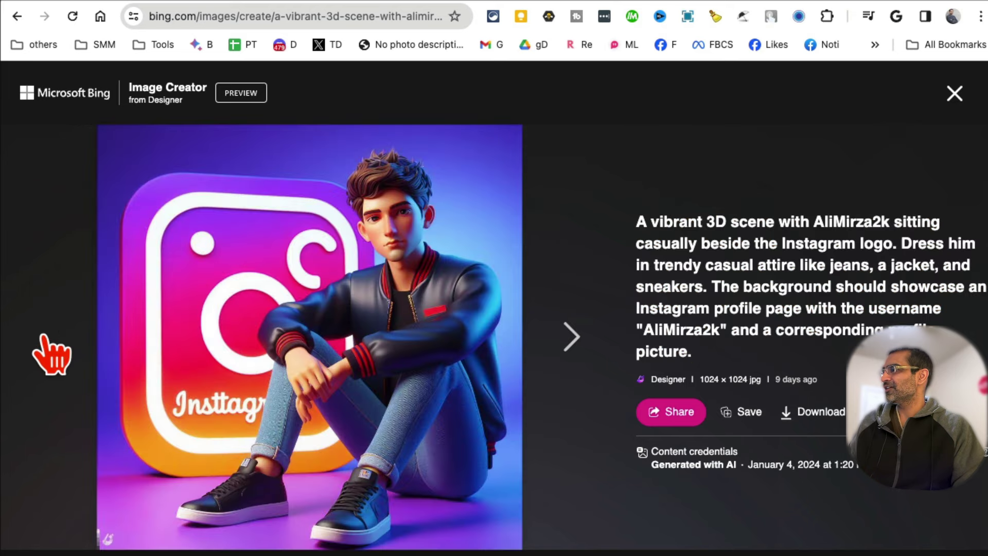
{"action": "left_click", "coordinate": [575, 347]}
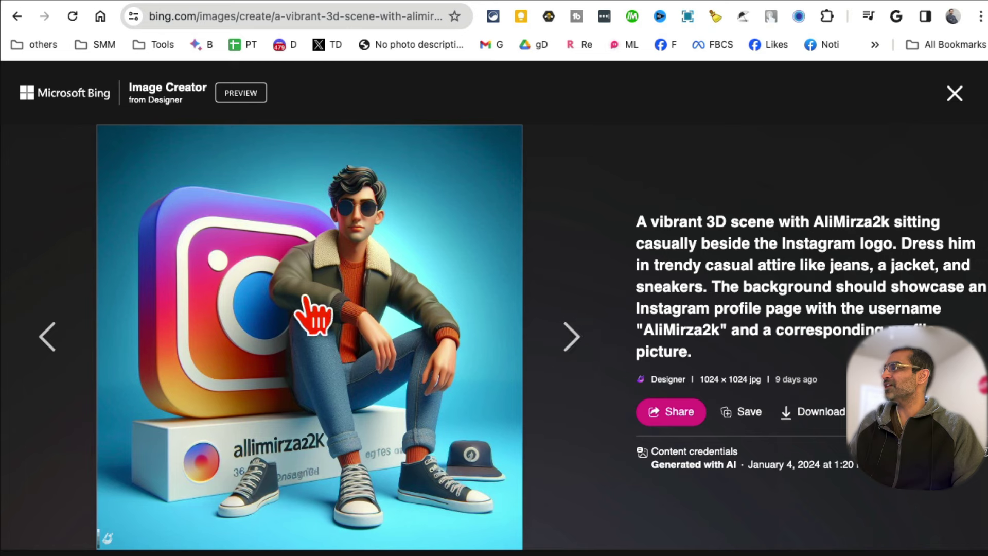
{"action": "left_click", "coordinate": [573, 348]}
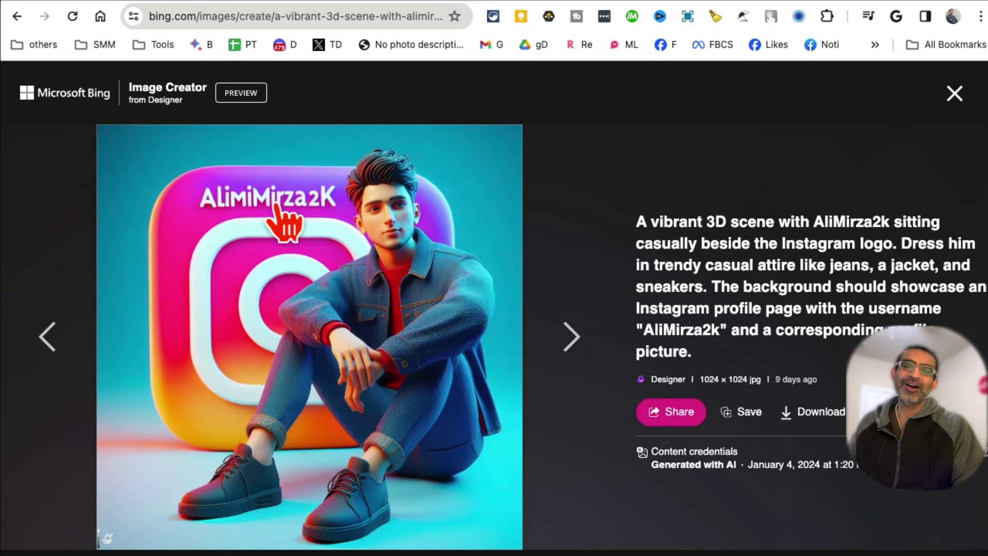
{"action": "left_click", "coordinate": [954, 93]}
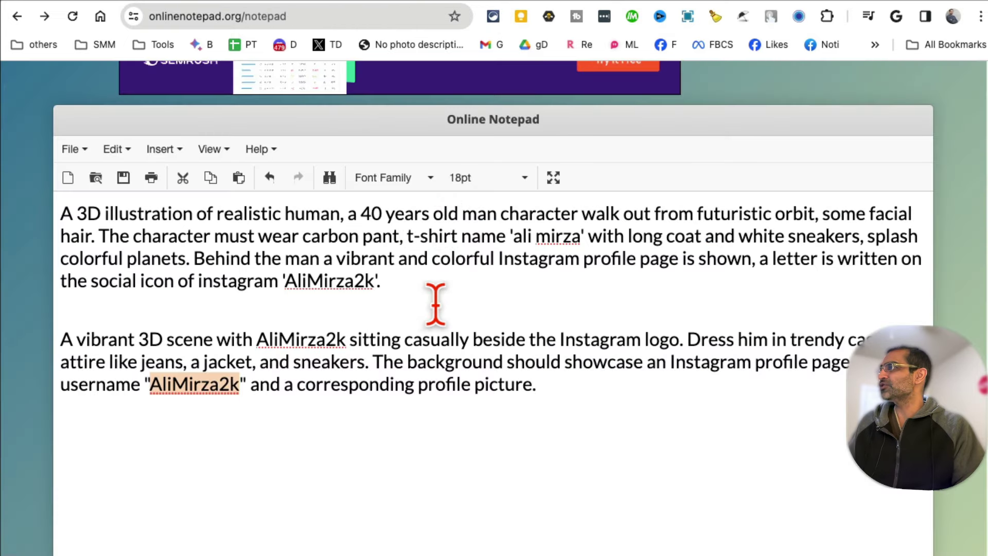
Drag-select the first and second prompt paragraphs together in the notepad
{"action": "left_click_drag", "start_coordinate": [587, 391], "coordinate": [47, 206]}
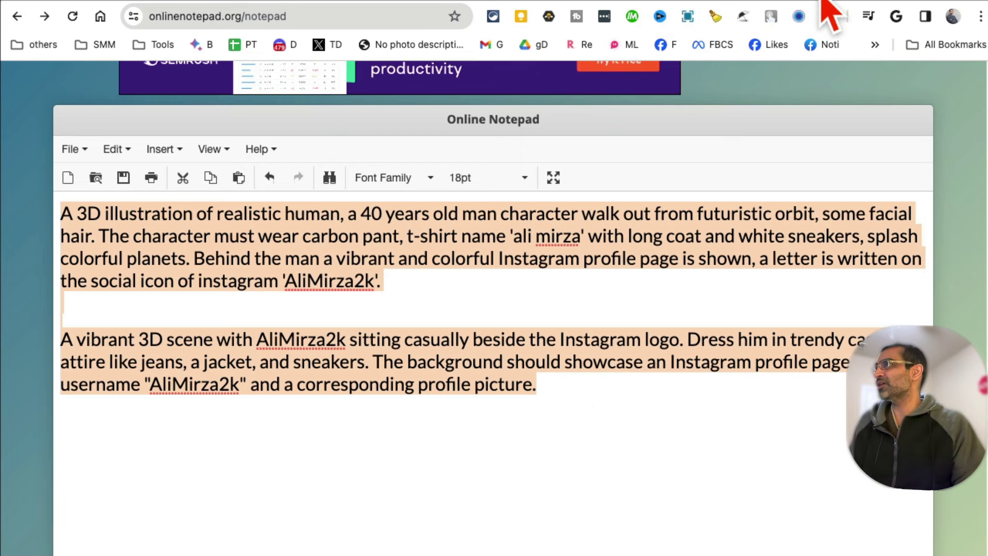
Open copilot.microsoft.com in a new browser tab
{"action": "key", "text": "super+t"}
{"action": "type", "text": "cop"}
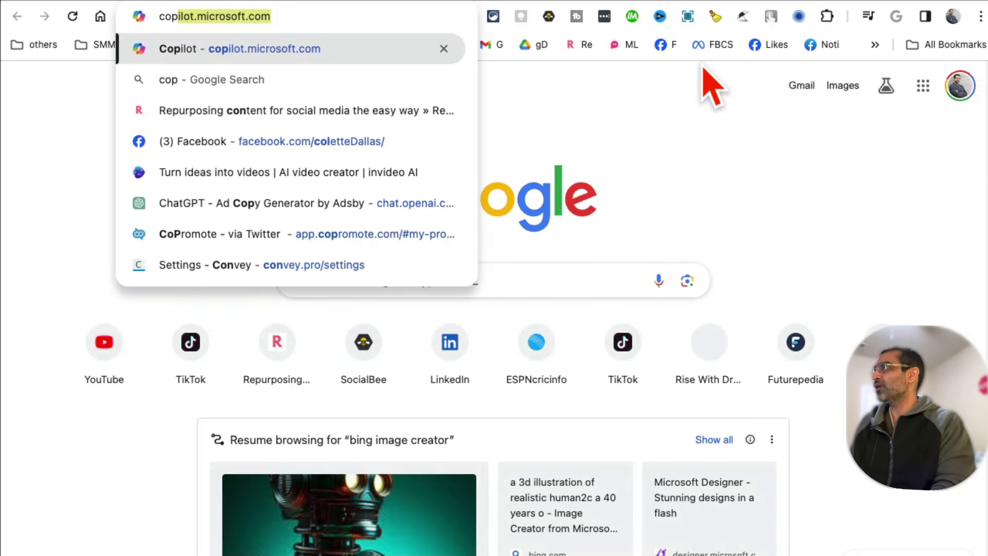
{"action": "key", "text": "Return"}
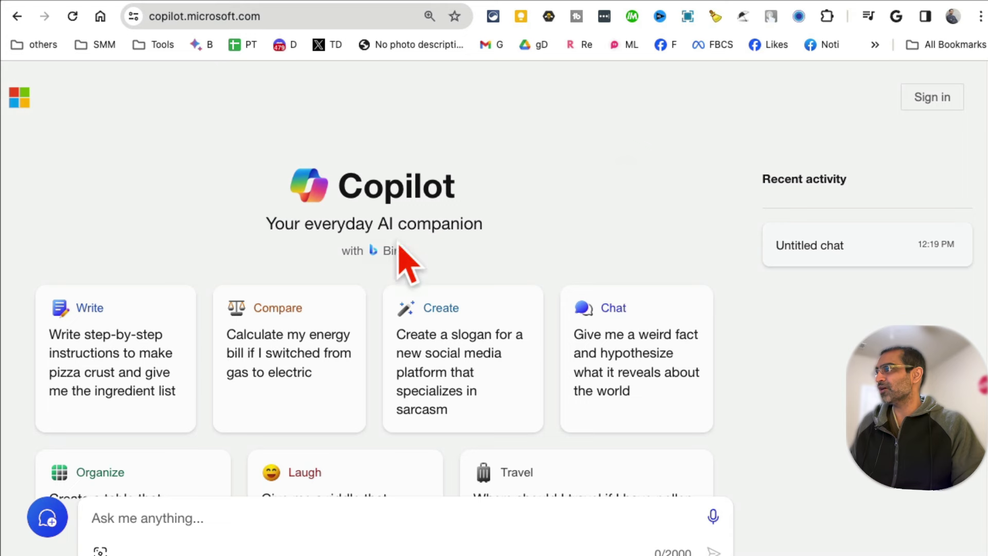
{"action": "left_click_drag", "start_coordinate": [500, 220], "coordinate": [321, 193]}
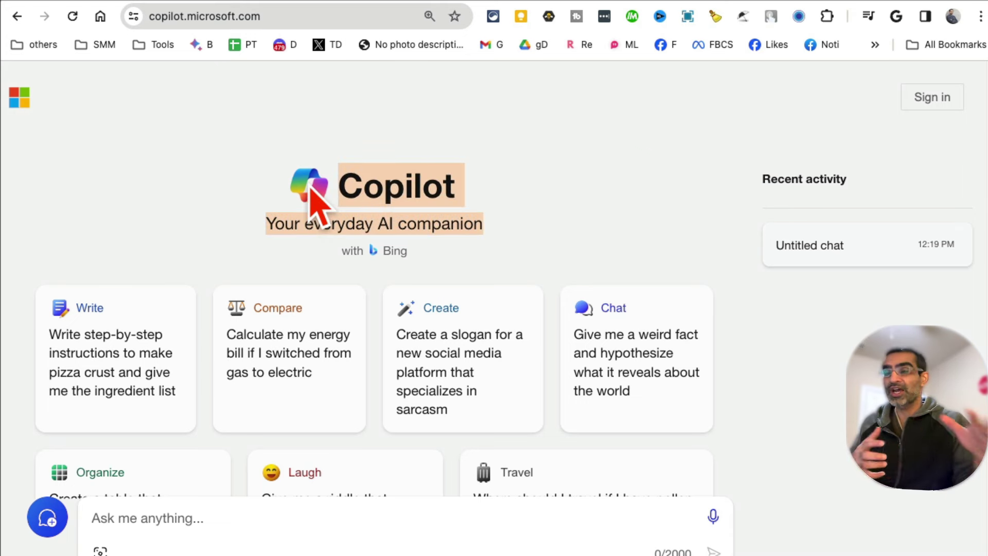
{"action": "scroll", "coordinate": [433, 332], "scroll_direction": "down", "scroll_amount": 3}
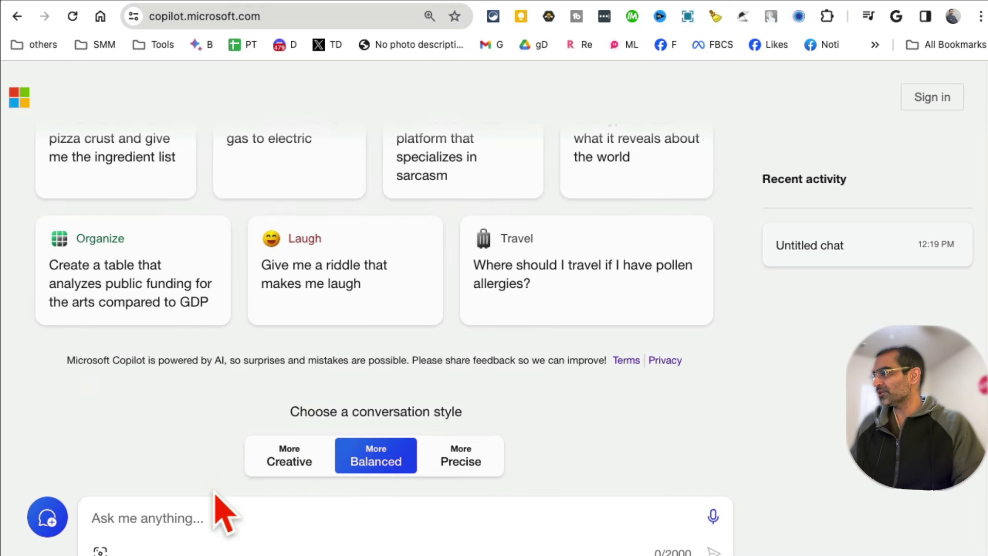
Set Copilot to the Creative style and paste the 40 years old man prompt into the chat
{"action": "left_click", "coordinate": [294, 466]}
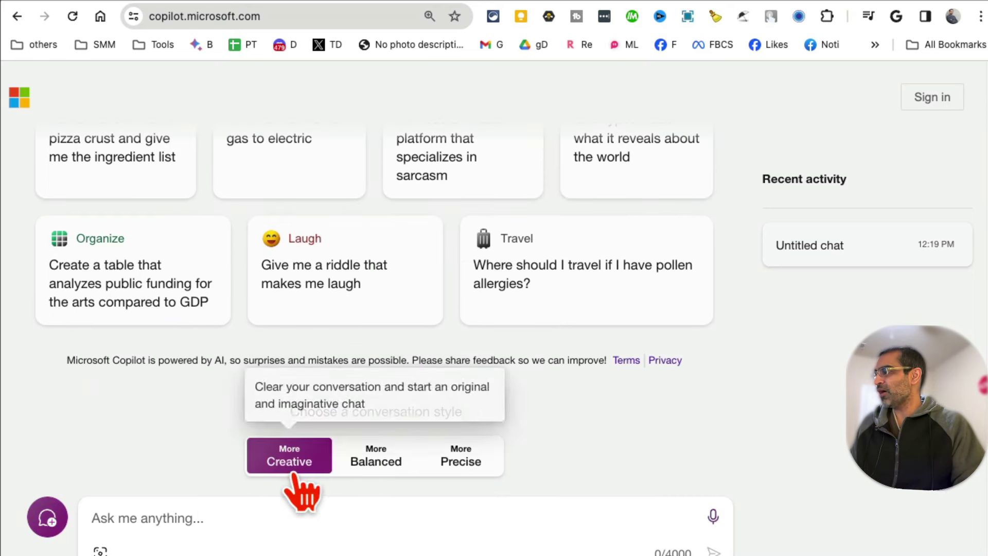
{"action": "left_click", "coordinate": [238, 510]}
{"action": "type", "text": "A 3D illustration of realistic human, a 40 years old man character walk out from futuristic orbit, some facial hair. The character must wear carbon pant, t-shirt name 'ali mirza' with long coat and white sneakers, splash colorful planets. Behind the man a vibrant and colorful Instagram profile page is shown, a letter is written on the social icon of instagram 'AliMirza2k'."}
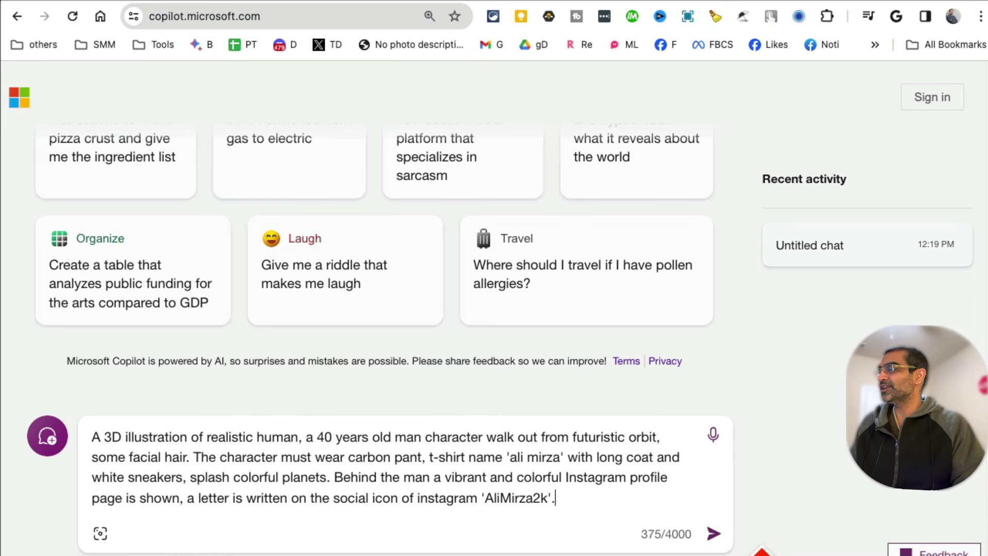
{"action": "left_click_drag", "start_coordinate": [607, 512], "coordinate": [178, 419]}
{"action": "key", "text": "ctrl+a"}
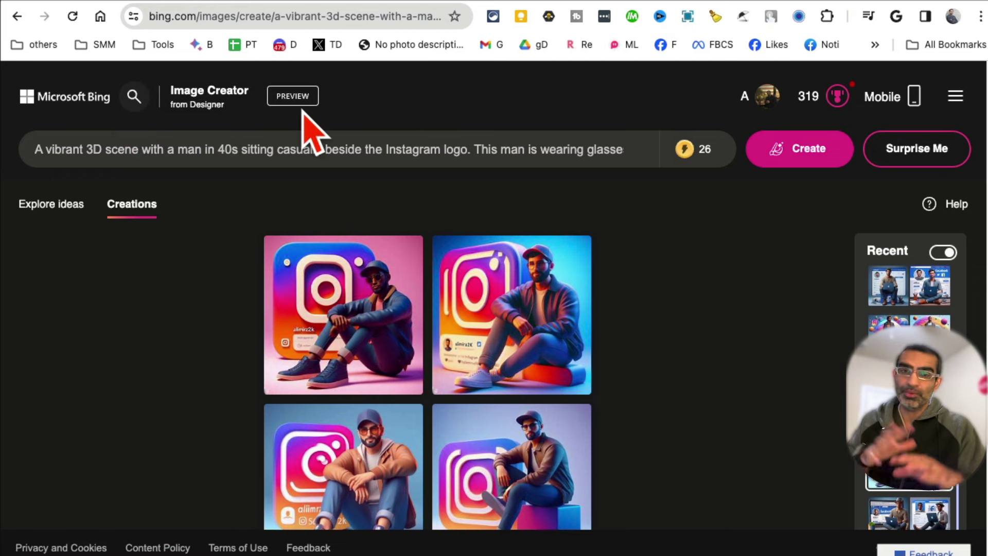
{"action": "scroll", "coordinate": [909, 386], "scroll_direction": "down", "scroll_amount": 3}
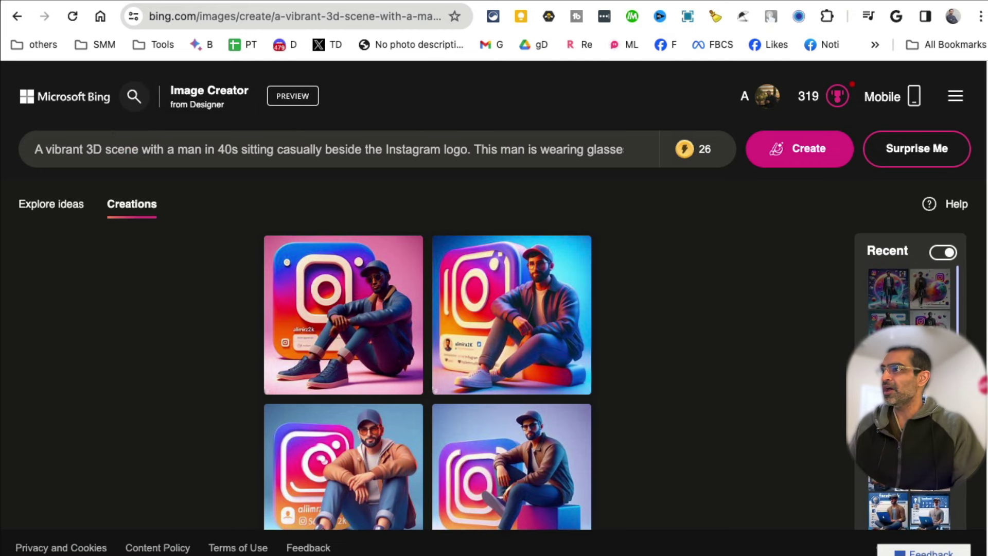
Reopen the earlier 3D illustration creation from Recent and browse its enlarged images
{"action": "left_click", "coordinate": [887, 290]}
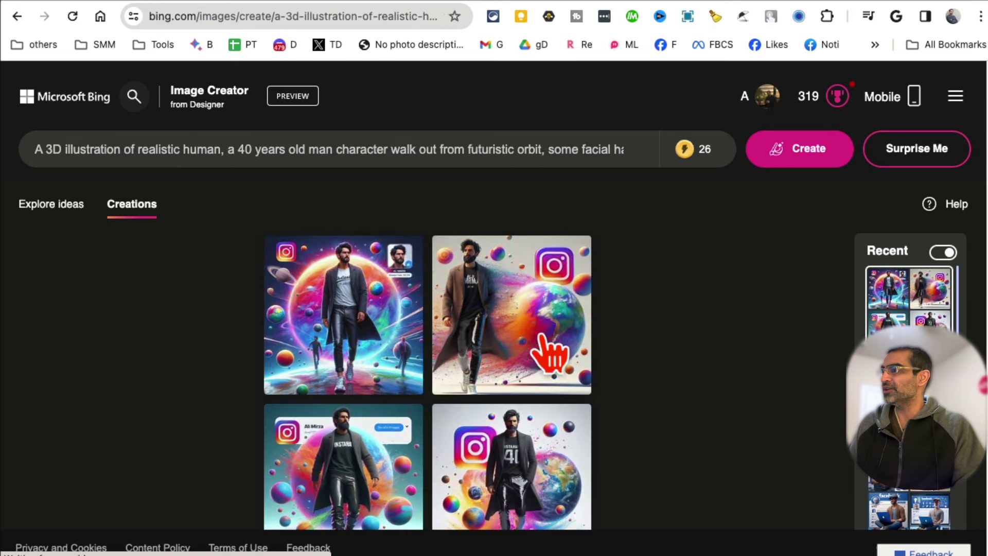
{"action": "left_click", "coordinate": [579, 372]}
{"action": "left_click", "coordinate": [572, 348]}
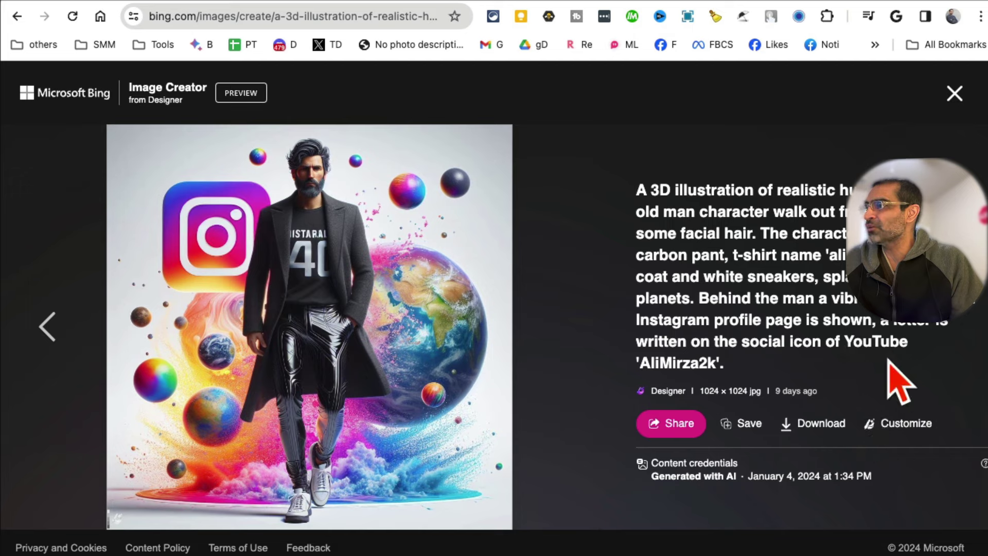
Customize the walking-man image in Designer using the circular idea with red and yellow arcs
{"action": "left_click", "coordinate": [872, 418]}
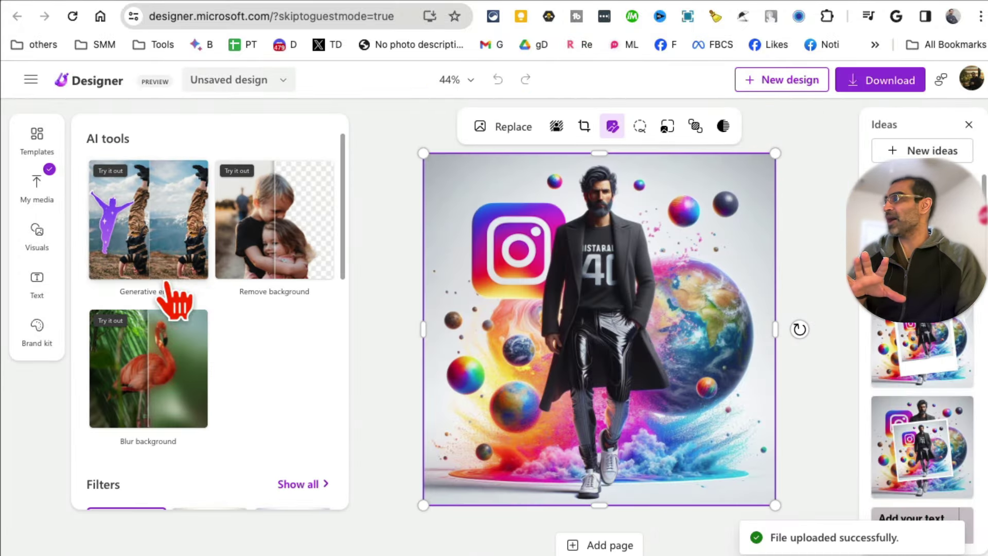
{"action": "scroll", "coordinate": [913, 333], "scroll_direction": "down", "scroll_amount": 3}
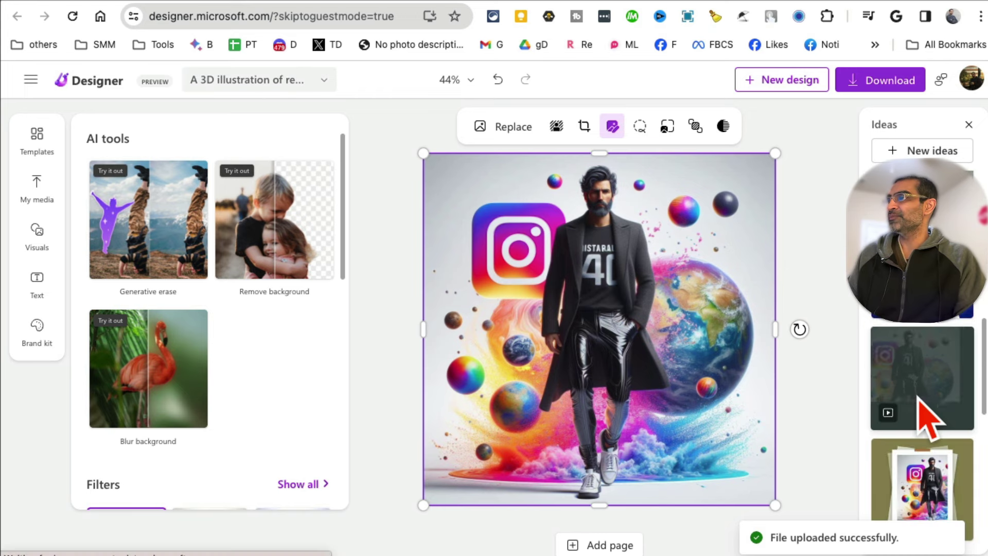
{"action": "scroll", "coordinate": [918, 397], "scroll_direction": "down", "scroll_amount": 2}
{"action": "scroll", "coordinate": [918, 397], "scroll_direction": "down", "scroll_amount": 2}
{"action": "scroll", "coordinate": [918, 398], "scroll_direction": "down", "scroll_amount": 1}
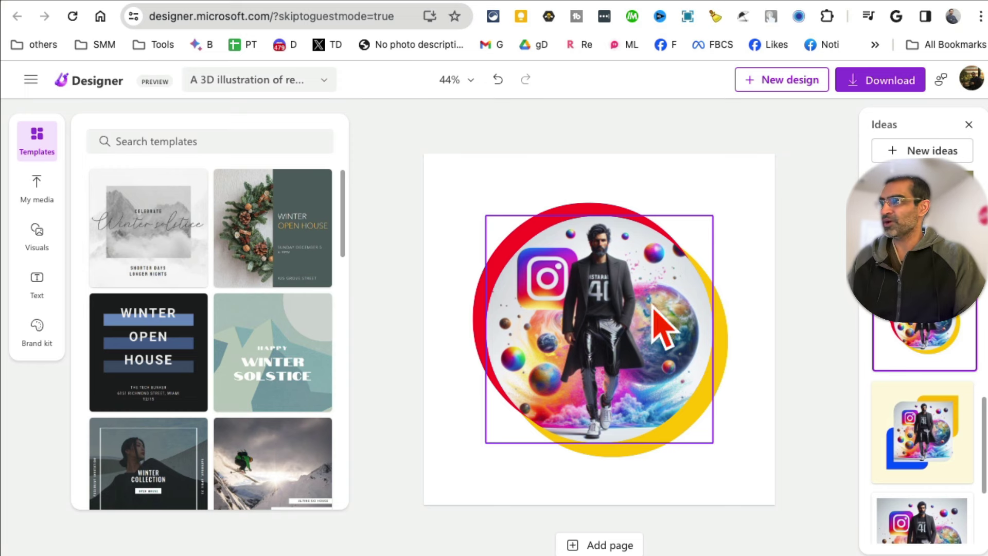
{"action": "left_click", "coordinate": [760, 395]}
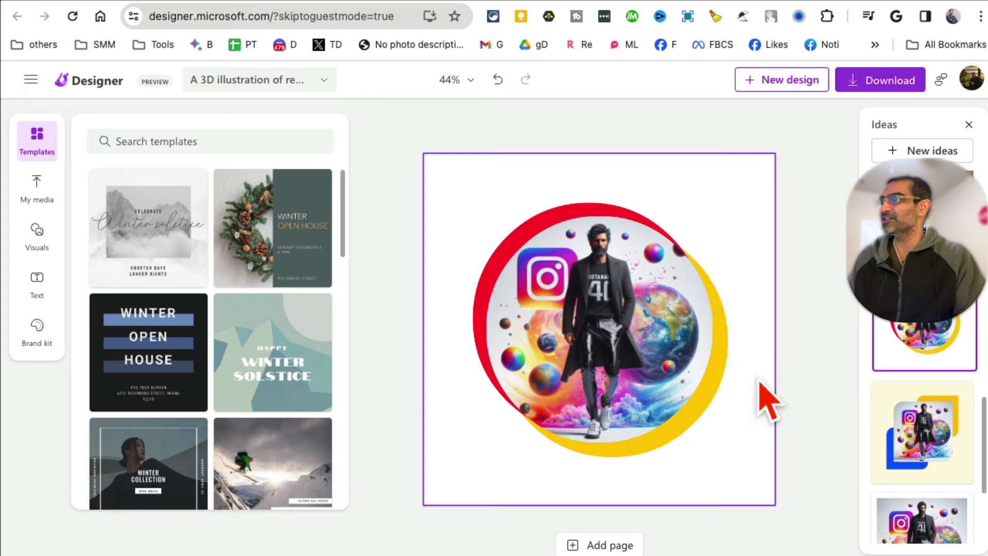
{"action": "scroll", "coordinate": [255, 385], "scroll_direction": "down", "scroll_amount": 5}
{"action": "scroll", "coordinate": [232, 382], "scroll_direction": "down", "scroll_amount": 5}
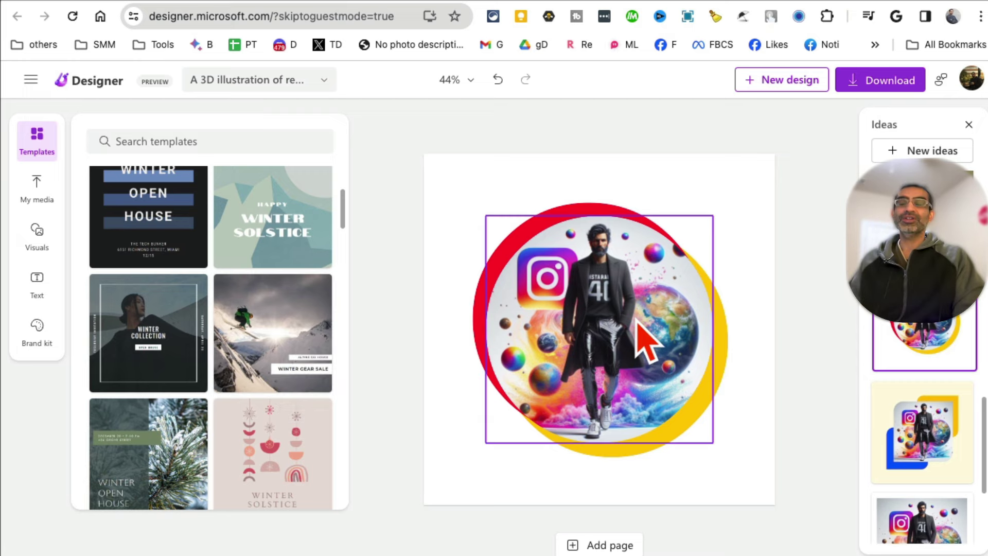
{"action": "left_click", "coordinate": [309, 4]}
Back in Bing Image Creator, step back two images to the brown-coat man beside a globe
{"action": "left_click", "coordinate": [532, 4]}
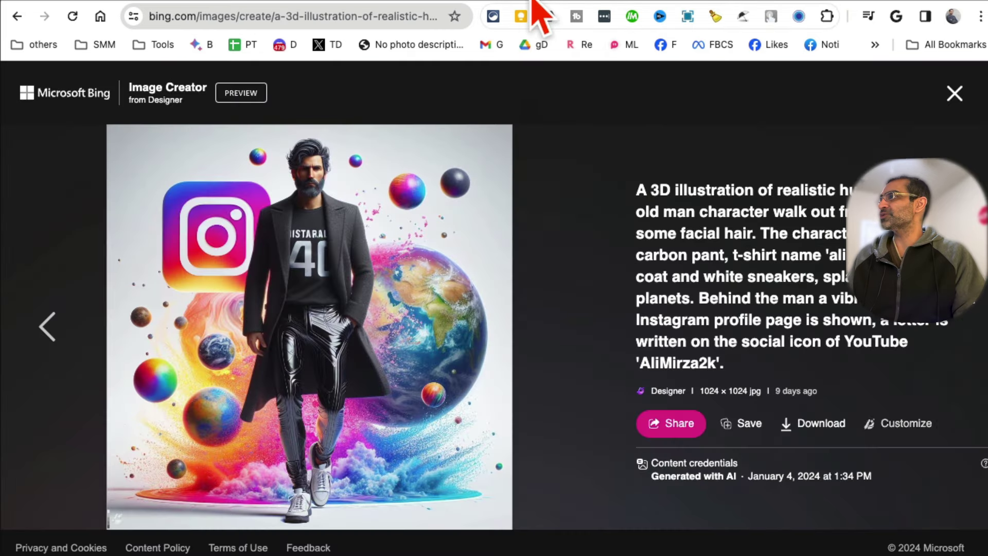
{"action": "left_click", "coordinate": [43, 331]}
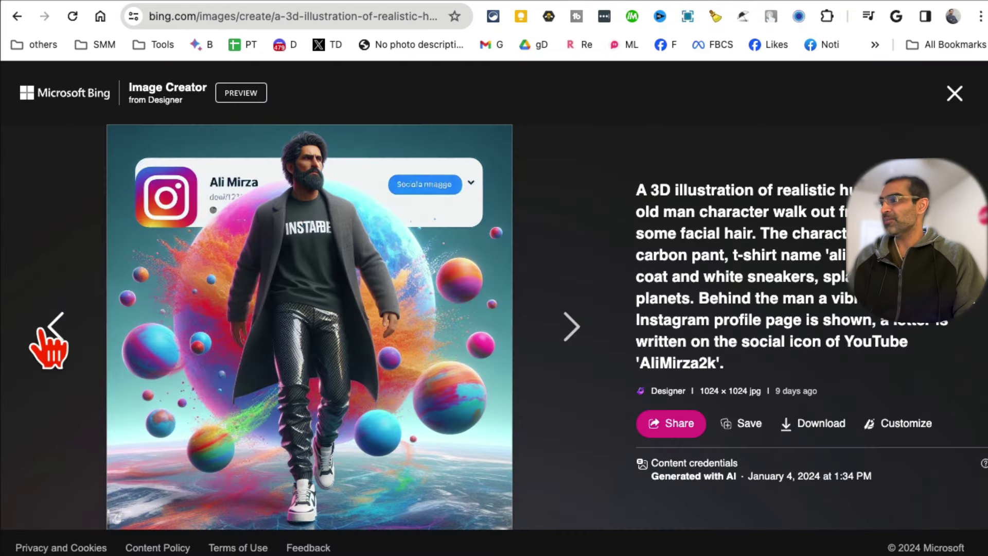
{"action": "left_click", "coordinate": [48, 348]}
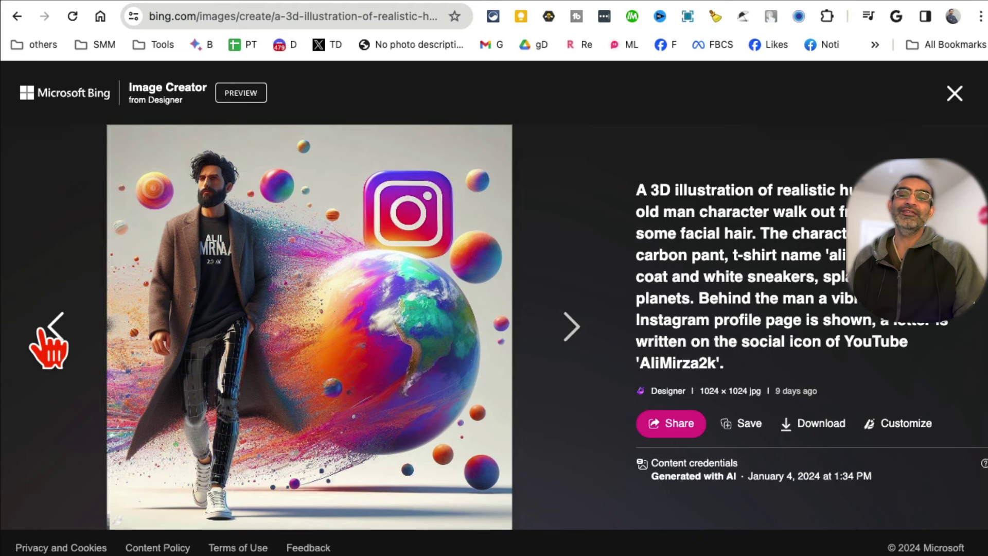